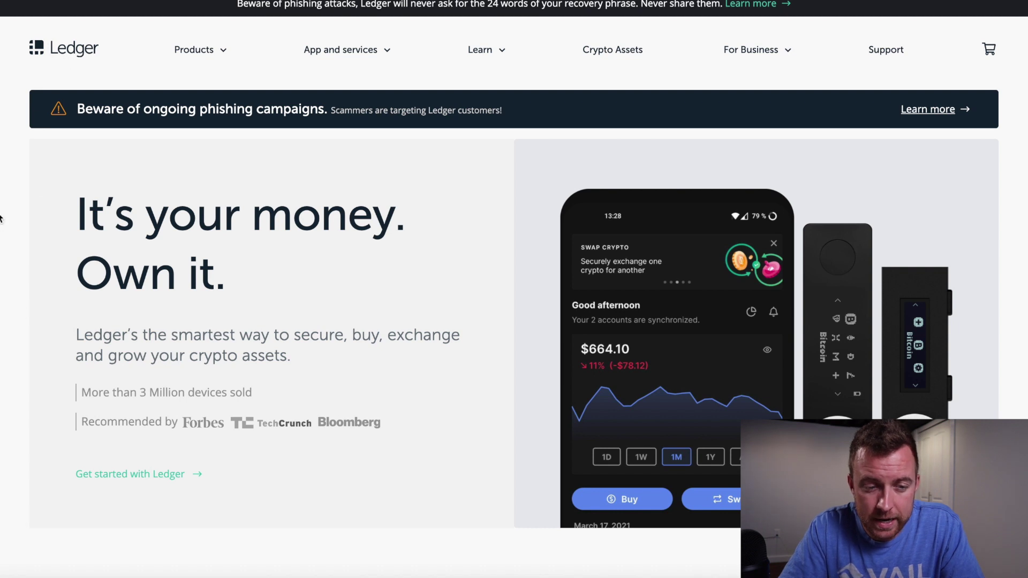
- Open Ledger's Crypto Assets page and scroll down to the asset table
{"action": "left_click", "coordinate": [612, 55]}
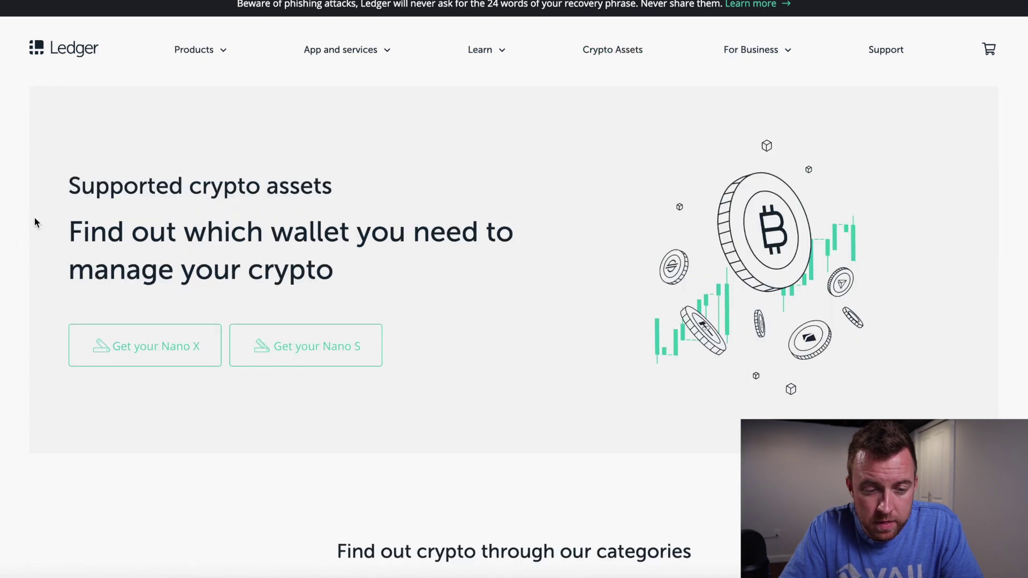
{"action": "scroll", "coordinate": [15, 310], "scroll_direction": "down", "scroll_amount": 8}
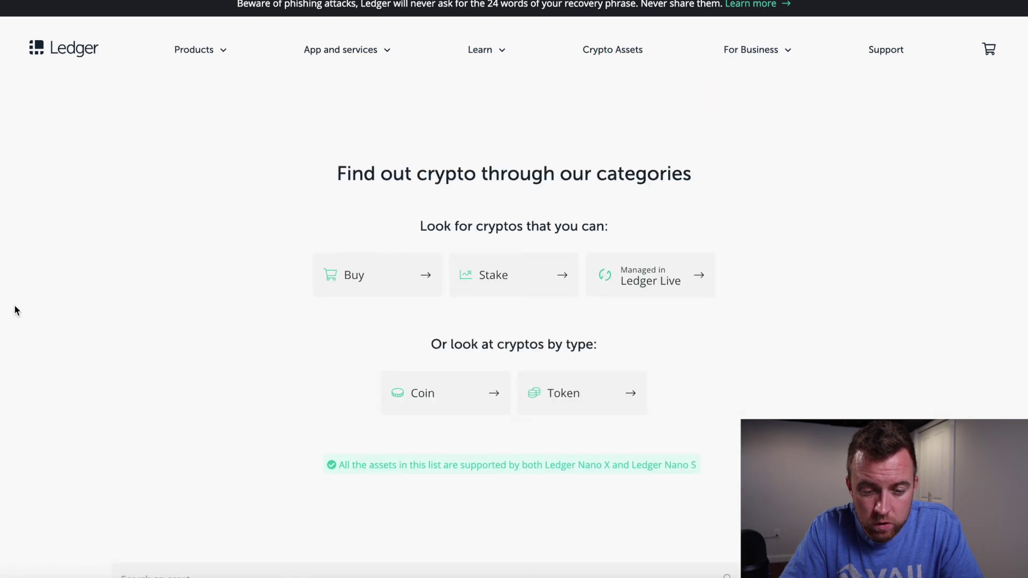
{"action": "scroll", "coordinate": [15, 311], "scroll_direction": "down", "scroll_amount": 2}
{"action": "scroll", "coordinate": [502, 119], "scroll_direction": "up", "scroll_amount": 1}
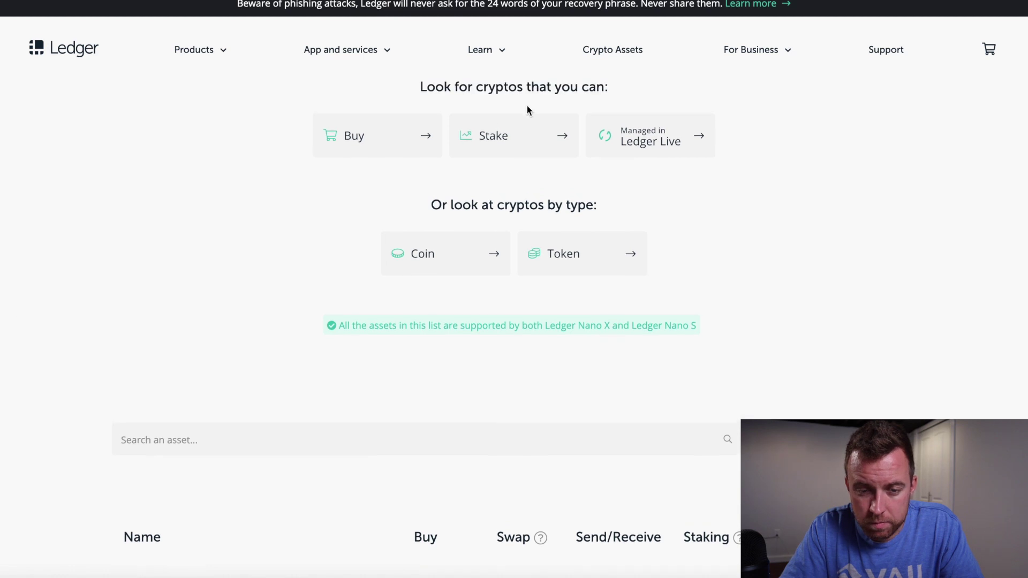
{"action": "scroll", "coordinate": [148, 309], "scroll_direction": "down", "scroll_amount": 4}
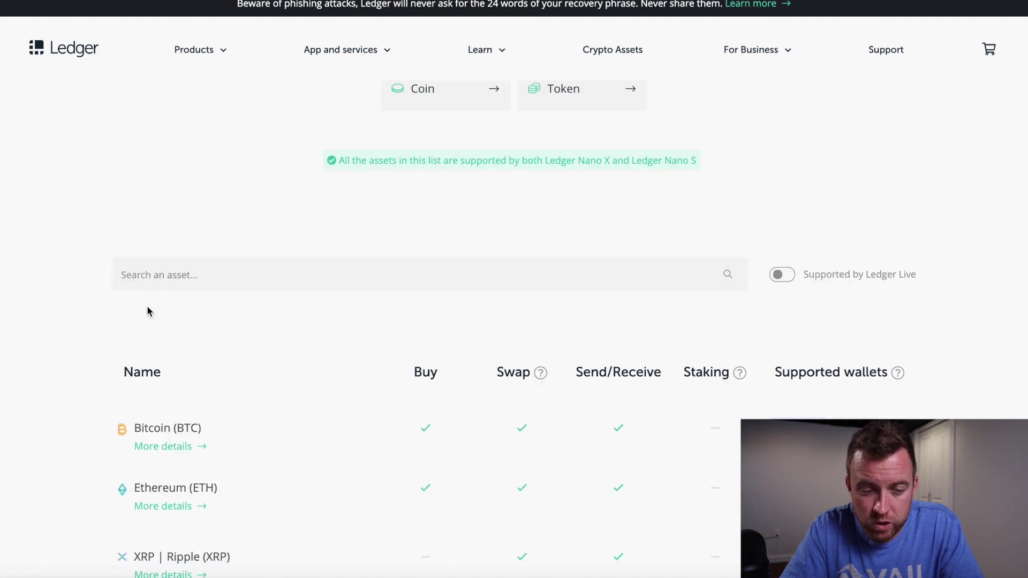
- Search the asset list for 'ada' to find Cardano (ADA) and its support status
{"action": "left_click", "coordinate": [171, 239]}
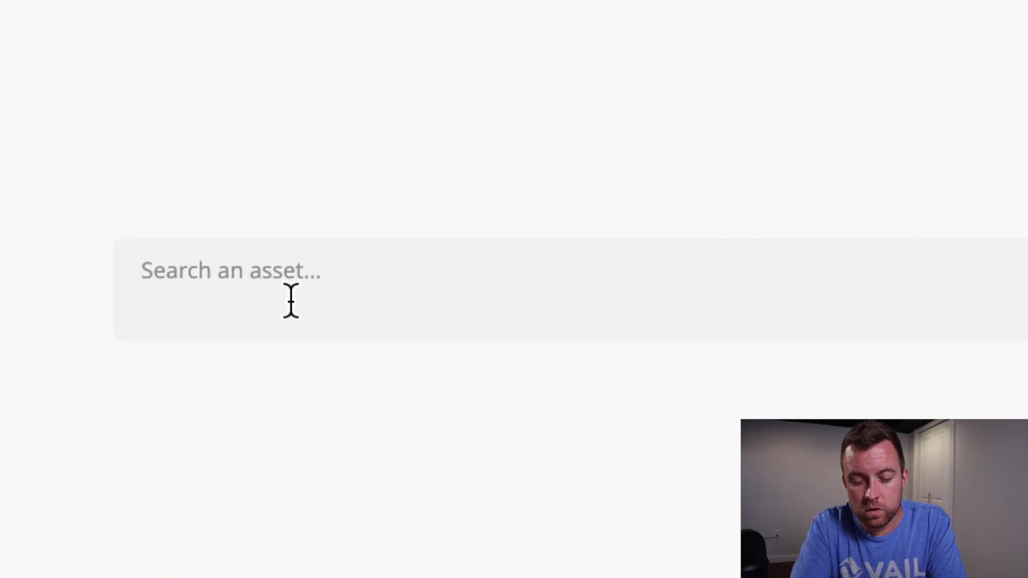
{"action": "type", "text": "ada"}
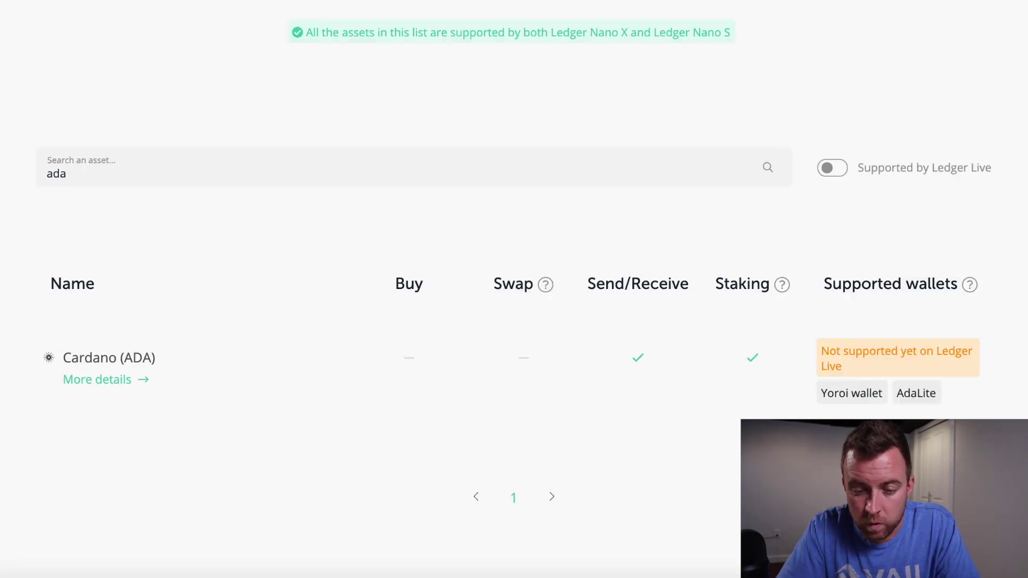
{"action": "scroll", "coordinate": [201, 469], "scroll_direction": "down", "scroll_amount": 1}
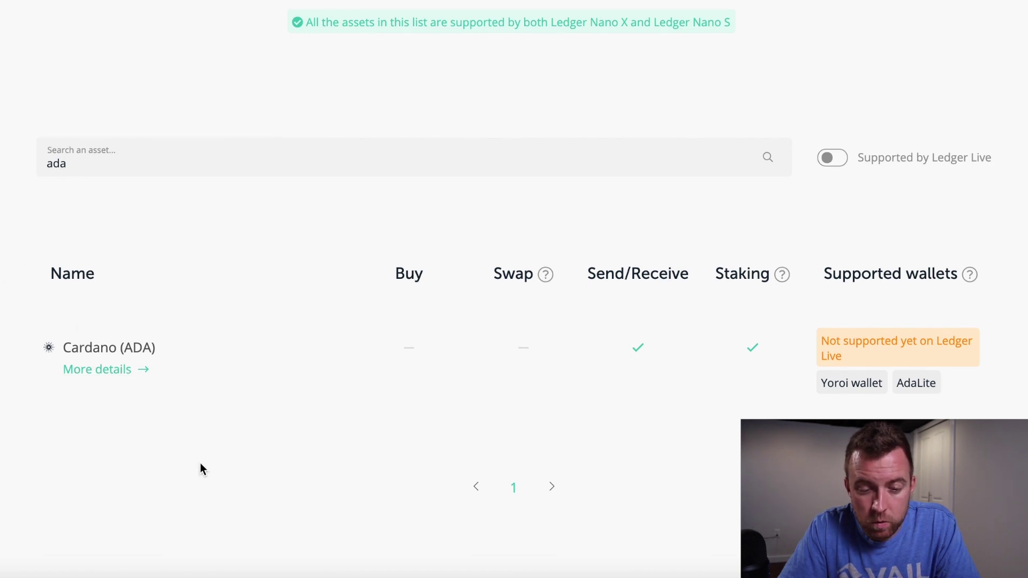
{"action": "scroll", "coordinate": [240, 424], "scroll_direction": "down", "scroll_amount": 1}
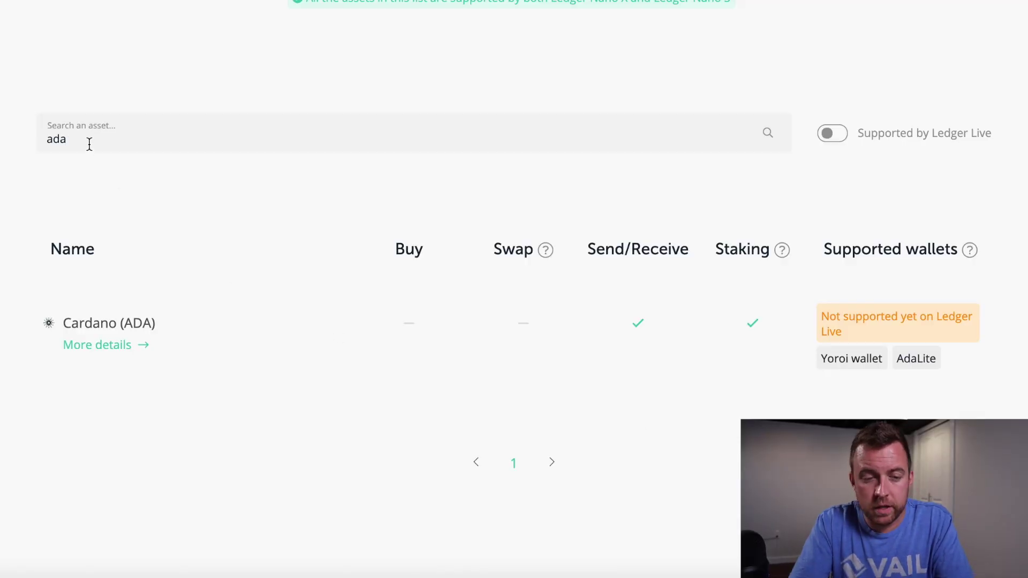
- Search the asset list for 'doge', then replace it with 'chainli' for Chainlink
{"action": "key", "text": "BackSpace"}
{"action": "key", "text": "BackSpace"}
{"action": "key", "text": "BackSpace"}
{"action": "type", "text": "doge"}
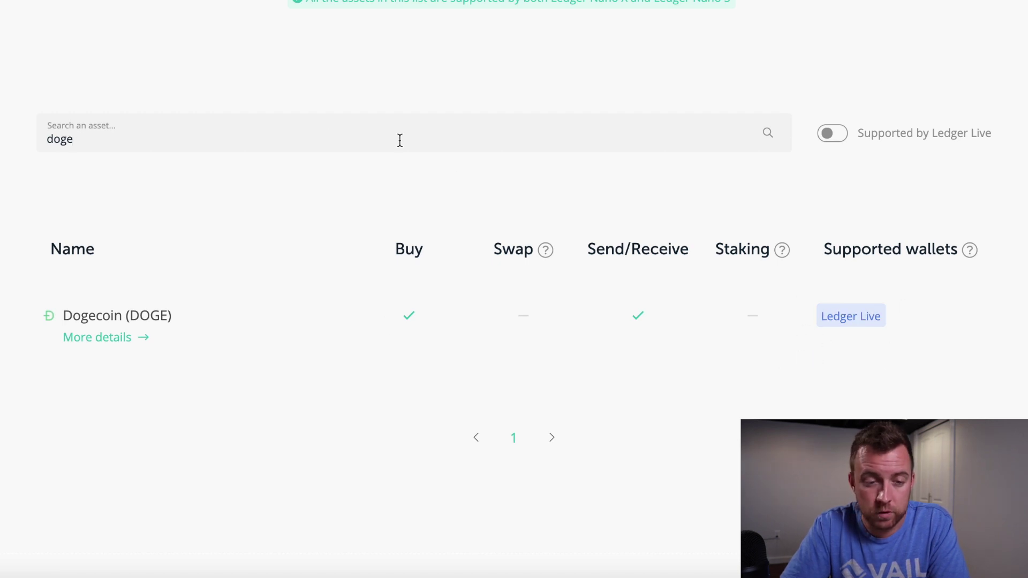
{"action": "triple_click", "coordinate": [200, 132]}
{"action": "key", "text": "BackSpace"}
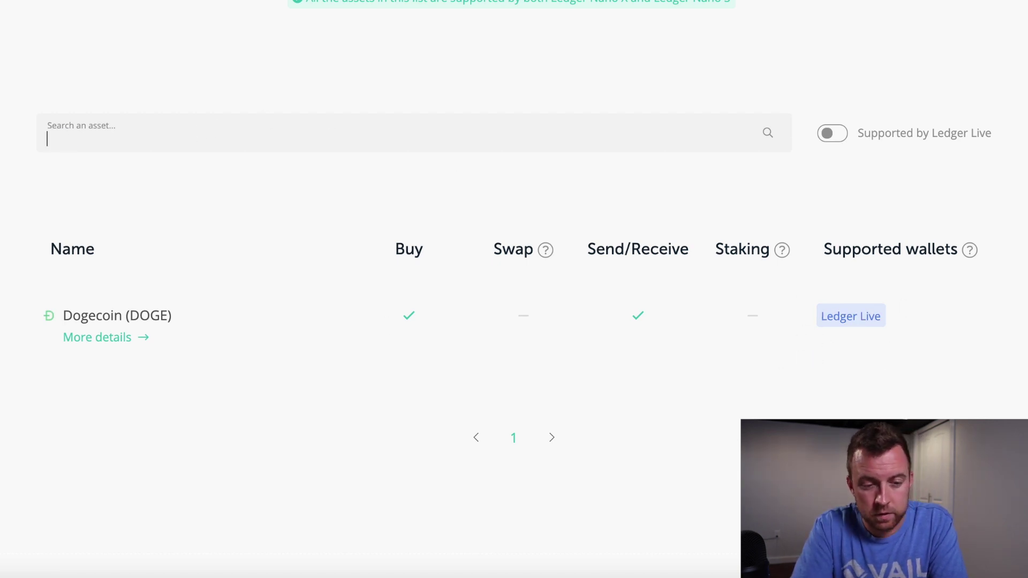
{"action": "type", "text": "chainli"}
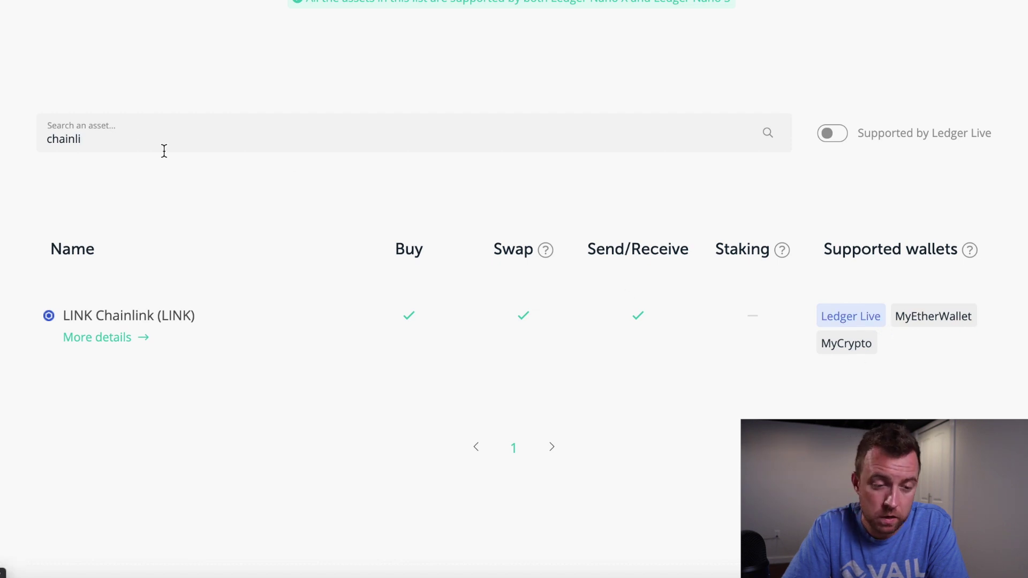
- Look up Polkadot with 'dot', then Vechain with 'vech' in the asset search
{"action": "double_click", "coordinate": [57, 141]}
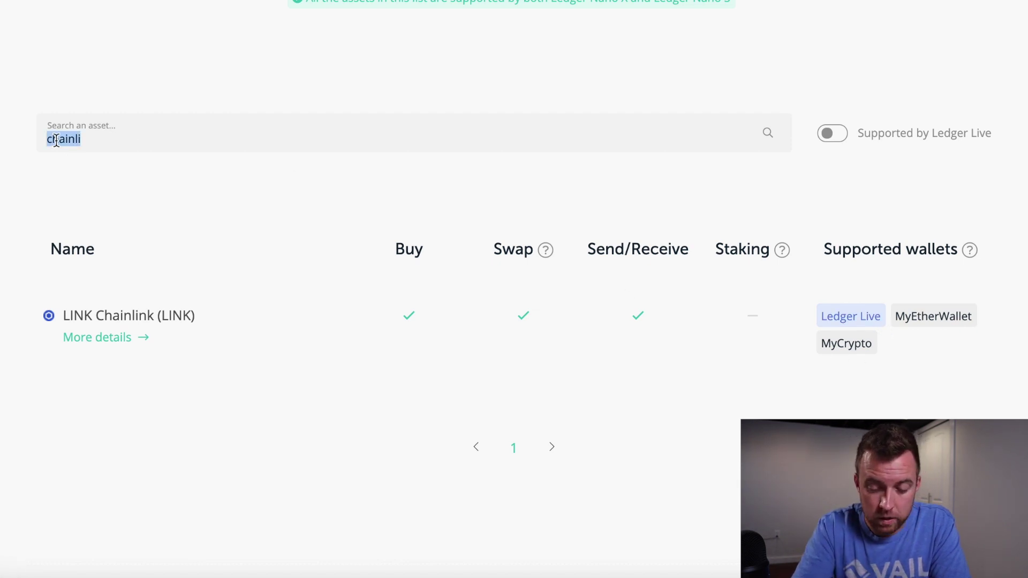
{"action": "type", "text": "po"}
{"action": "key", "text": "BackSpace"}
{"action": "type", "text": "dot"}
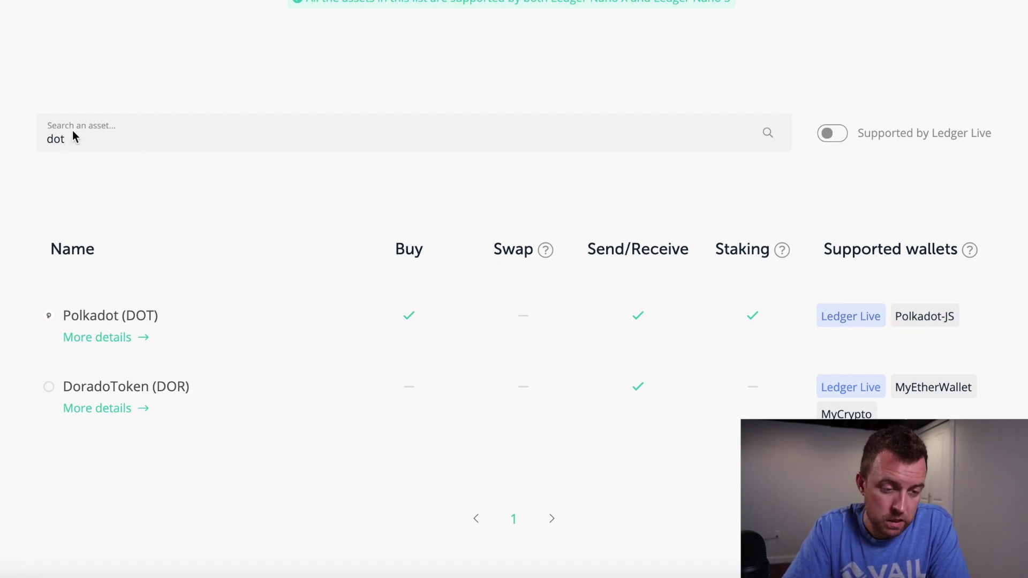
{"action": "double_click", "coordinate": [57, 140]}
{"action": "type", "text": "ve"}
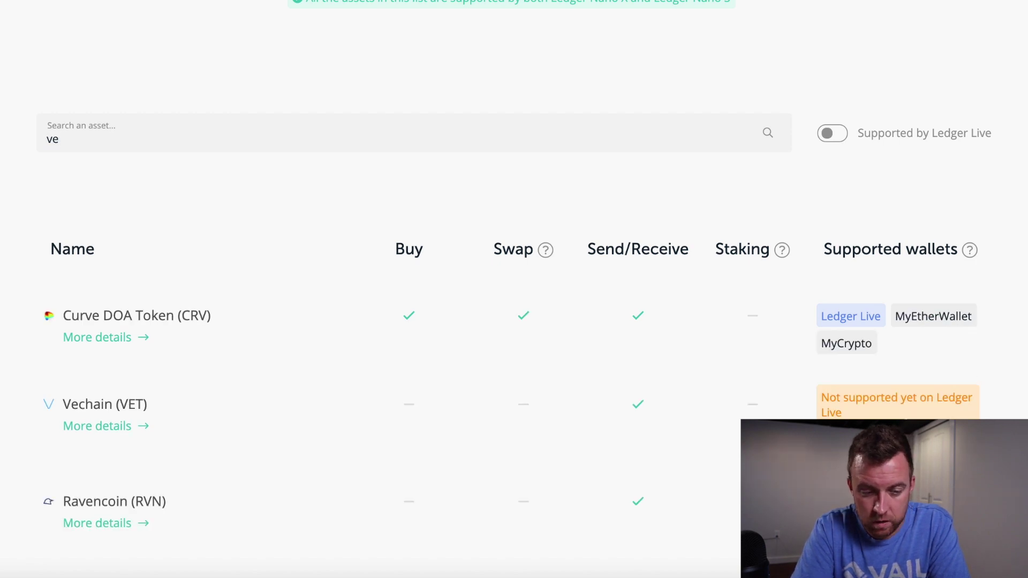
{"action": "type", "text": "ch"}
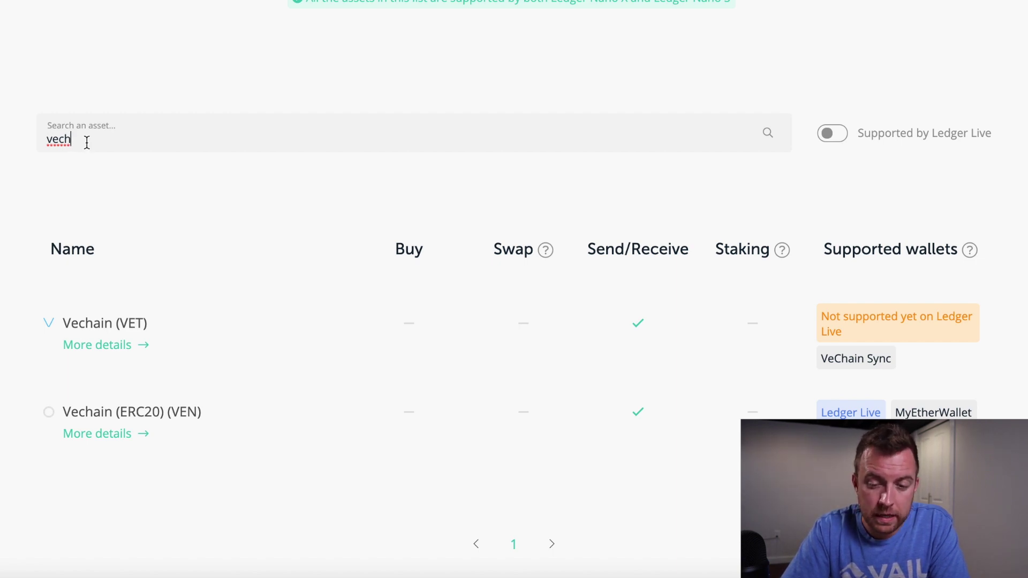
{"action": "double_click", "coordinate": [52, 138]}
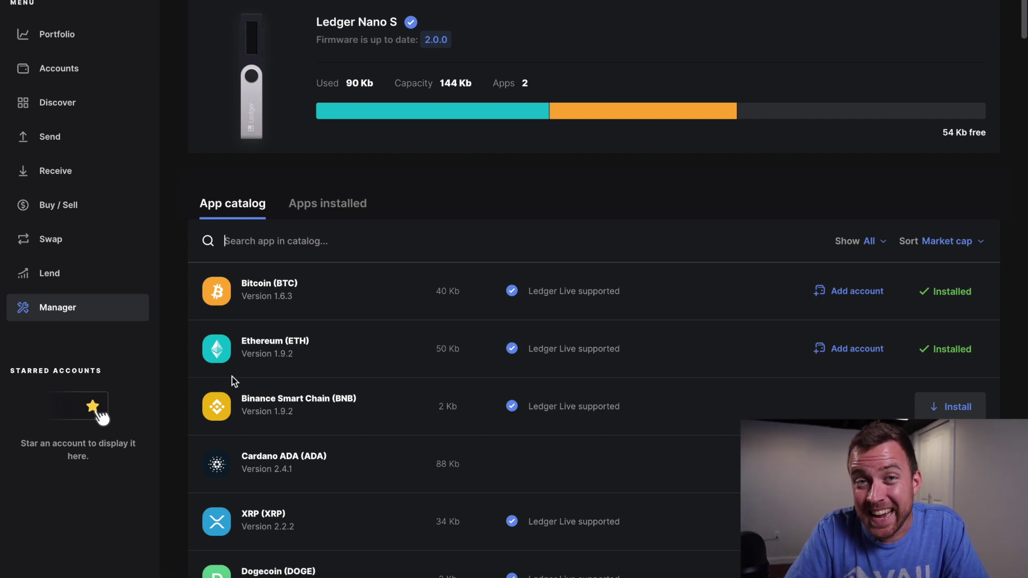
- Check the Nano S storage use (90 Kb of 144 Kb) and locate Cardano ADA's Install button
{"action": "mouse_move", "coordinate": [454, 104]}
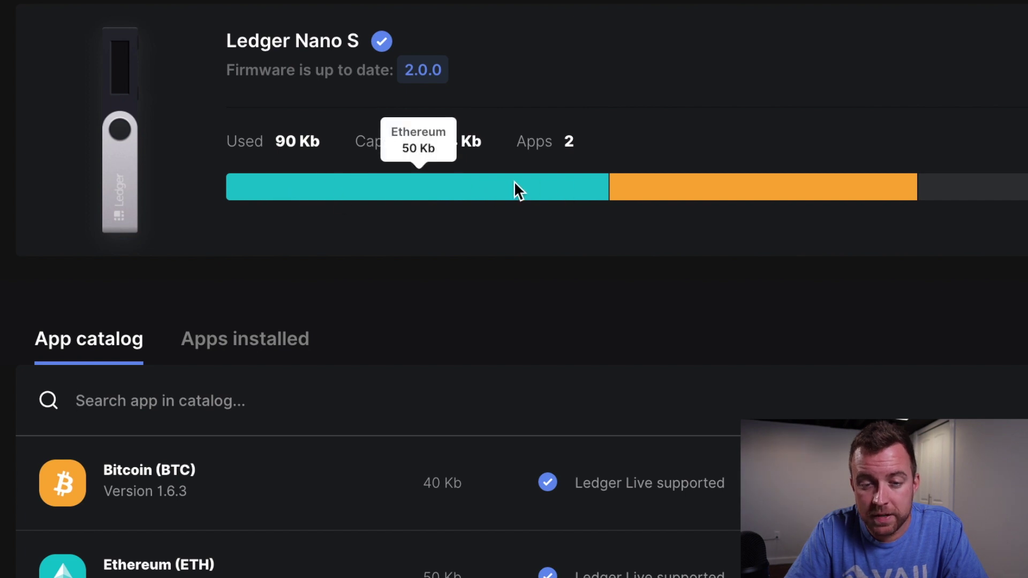
{"action": "mouse_move", "coordinate": [745, 181]}
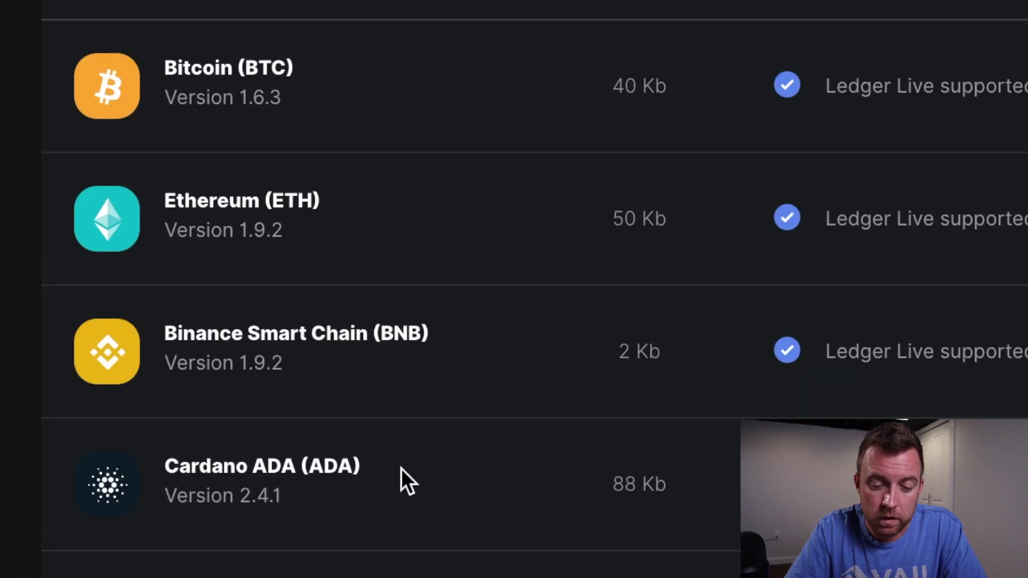
{"action": "scroll", "coordinate": [399, 519], "scroll_direction": "down", "scroll_amount": 3}
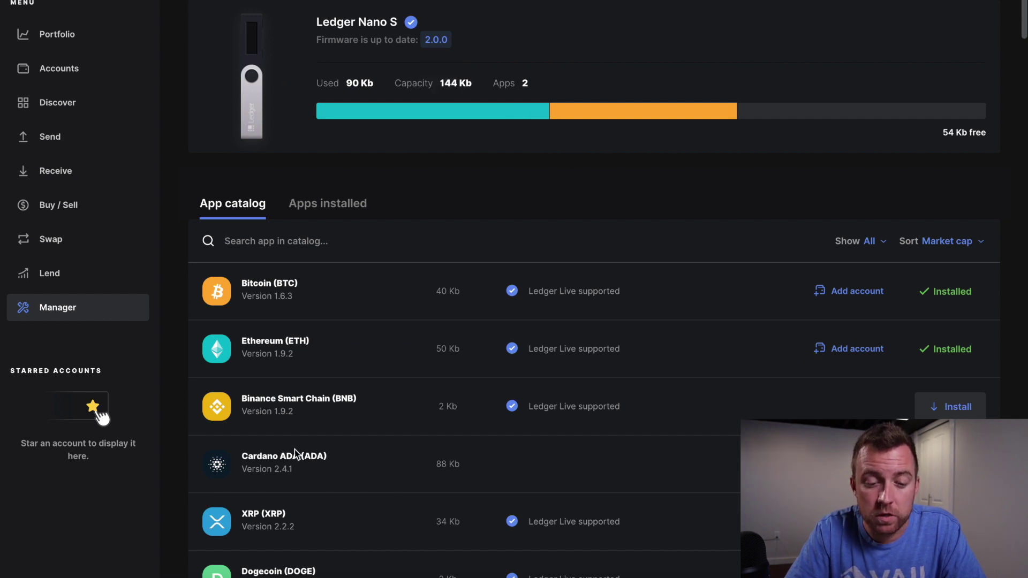
{"action": "mouse_move", "coordinate": [951, 464]}
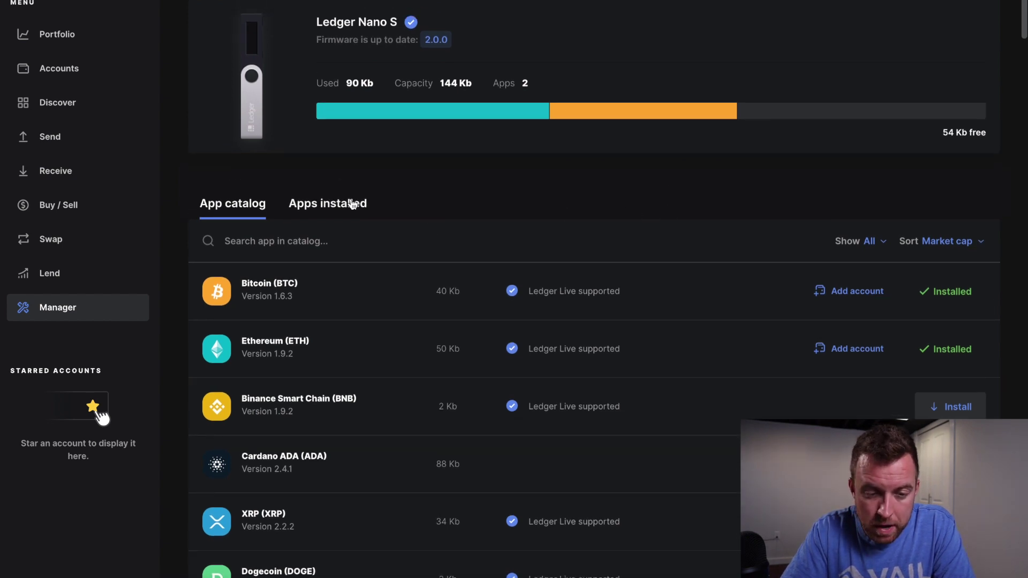
- Uninstall the Bitcoin app to free space, then install Cardano ADA from the App catalog
{"action": "left_click", "coordinate": [352, 205]}
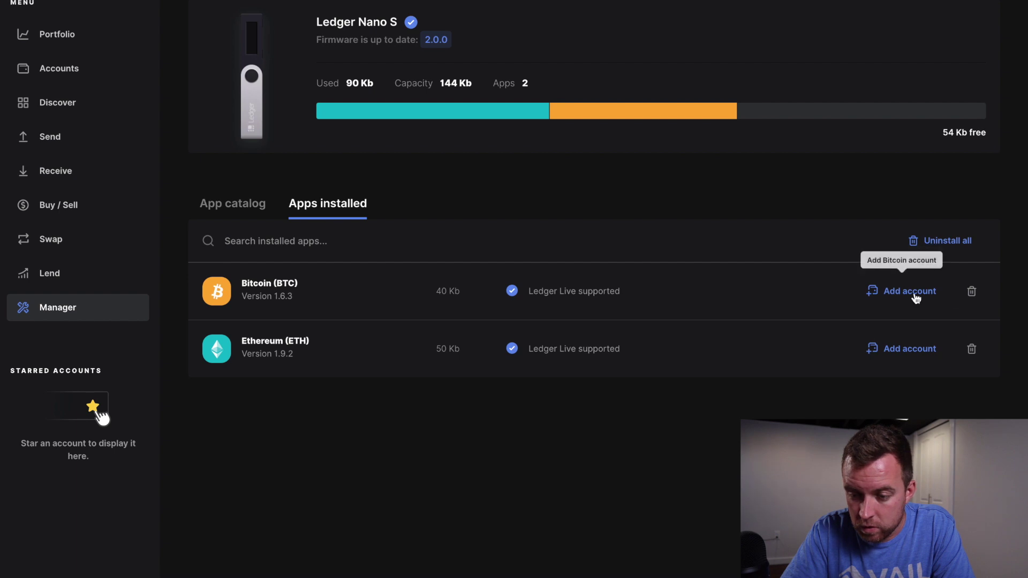
{"action": "left_click", "coordinate": [971, 292]}
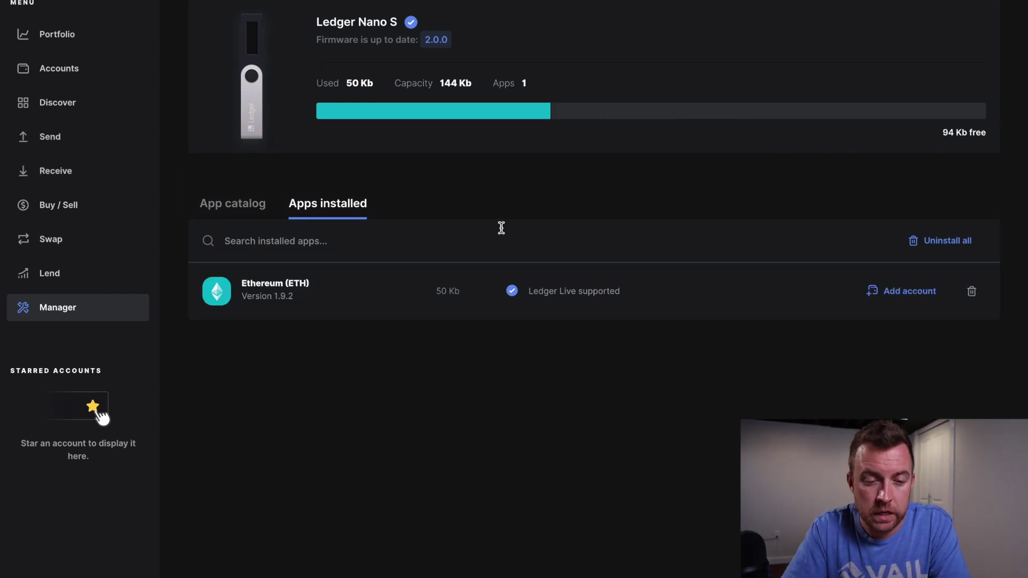
{"action": "left_click", "coordinate": [230, 216]}
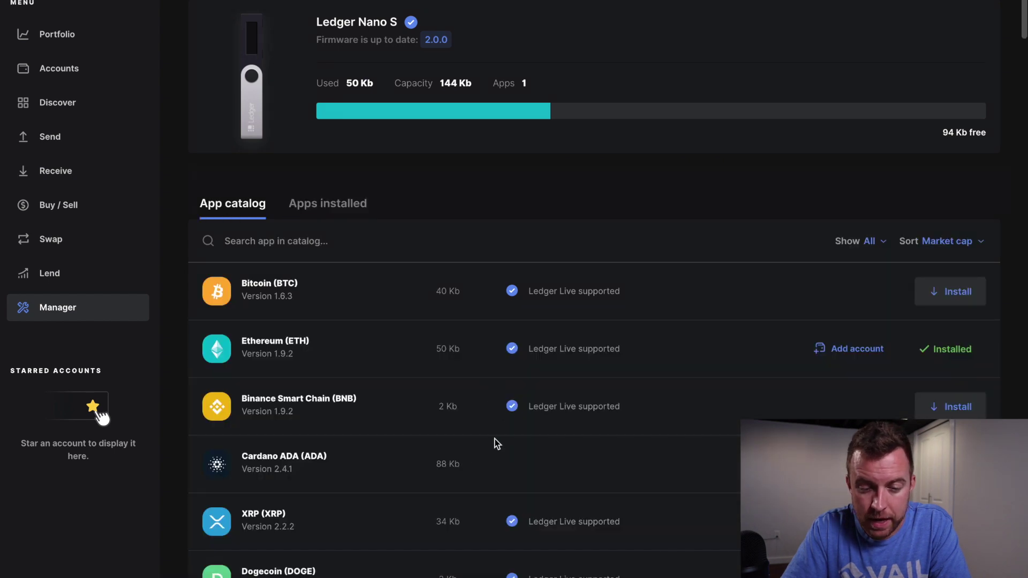
{"action": "scroll", "coordinate": [534, 469], "scroll_direction": "down", "scroll_amount": 2}
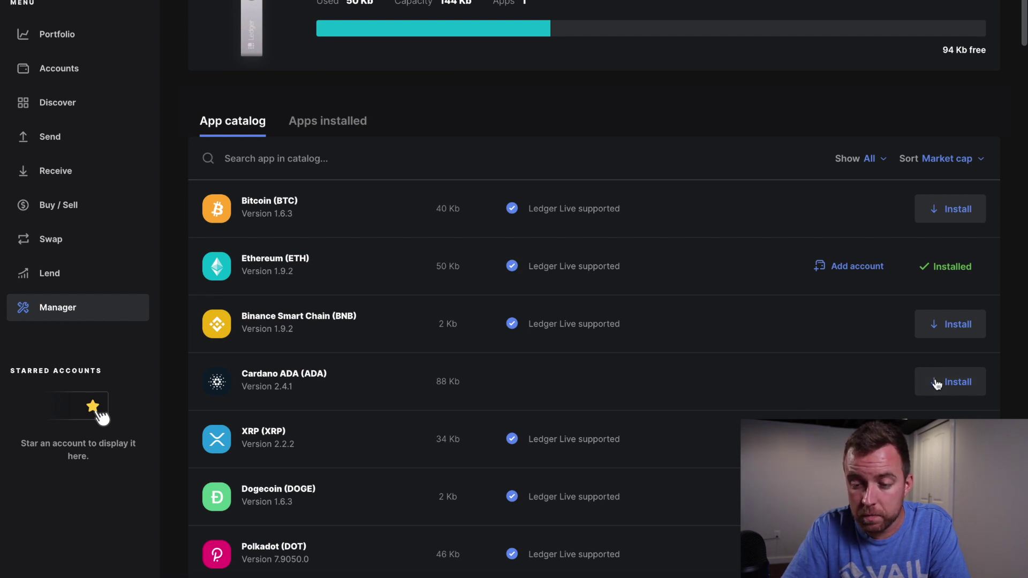
{"action": "left_click", "coordinate": [936, 384]}
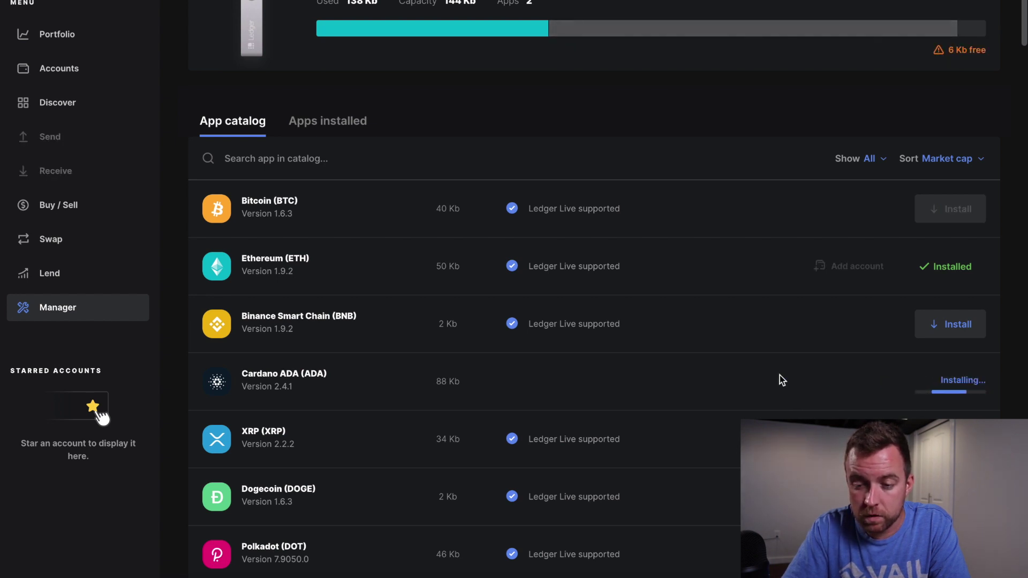
{"action": "scroll", "coordinate": [624, 109], "scroll_direction": "up", "scroll_amount": 2}
{"action": "mouse_move", "coordinate": [624, 109]}
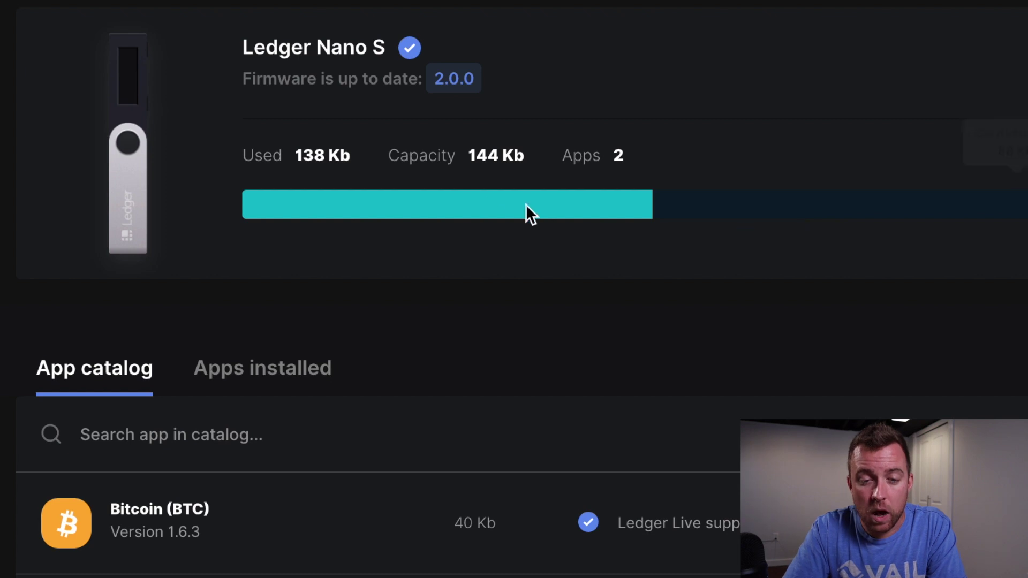
- Follow the Cardano ADA app's Learn more link, which leads to a missing Ledger support page
{"action": "mouse_move", "coordinate": [374, 196]}
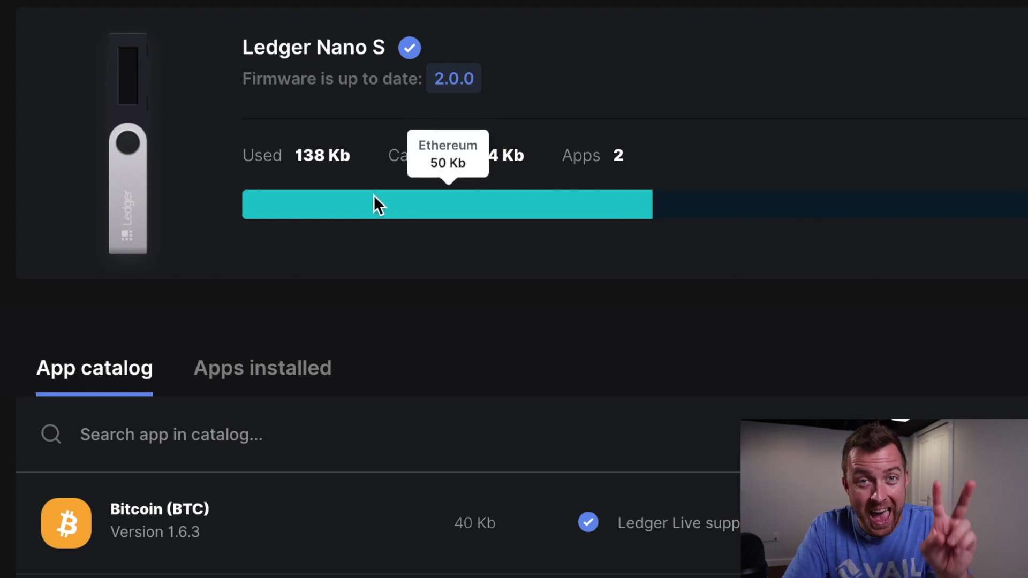
{"action": "mouse_move", "coordinate": [799, 209]}
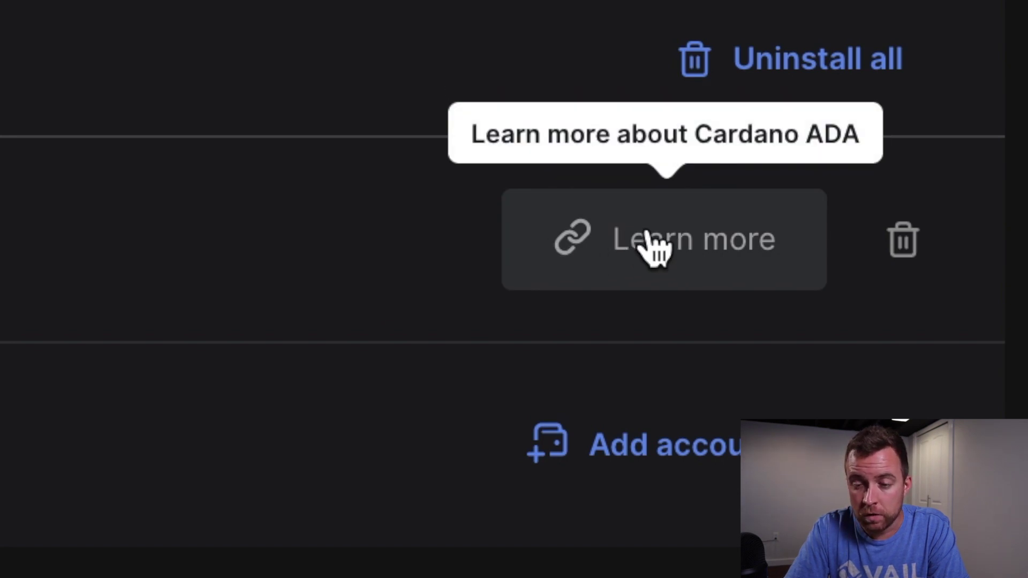
{"action": "left_click", "coordinate": [654, 247]}
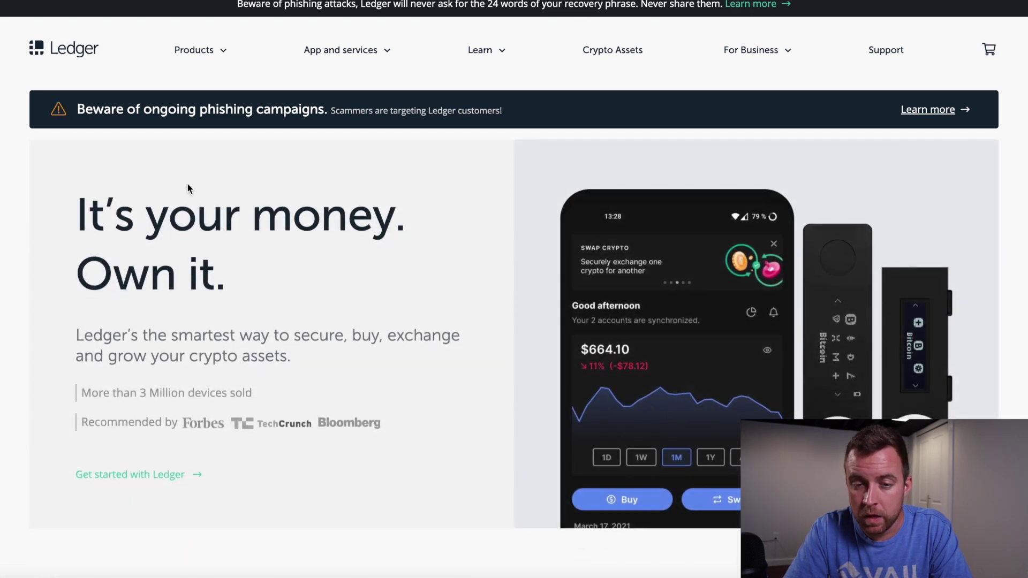
- Search Ledger's Crypto Assets list for 'ada' and scroll to Cardano's supported wallets
{"action": "left_click", "coordinate": [613, 52]}
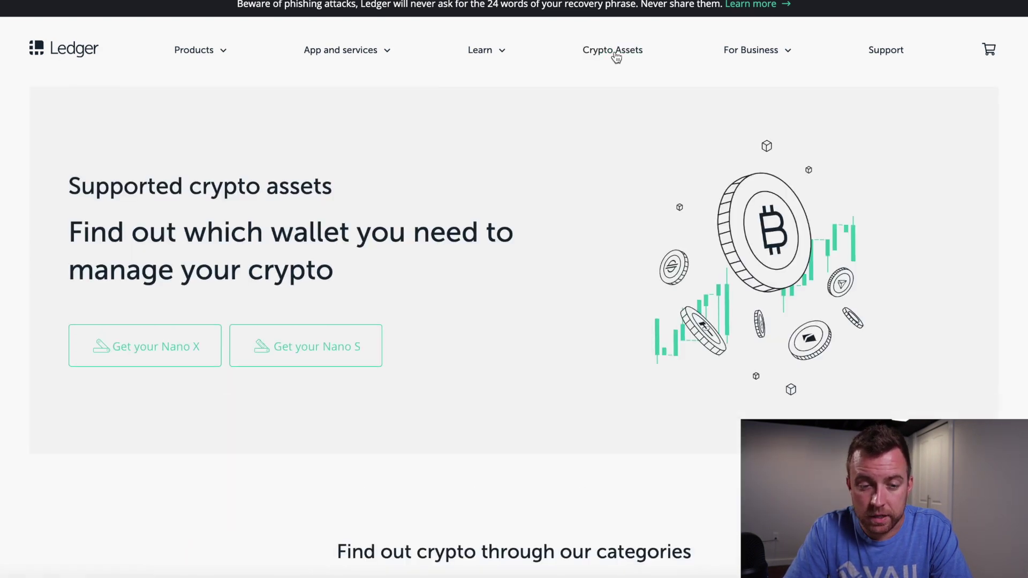
{"action": "scroll", "coordinate": [43, 418], "scroll_direction": "down", "scroll_amount": 10}
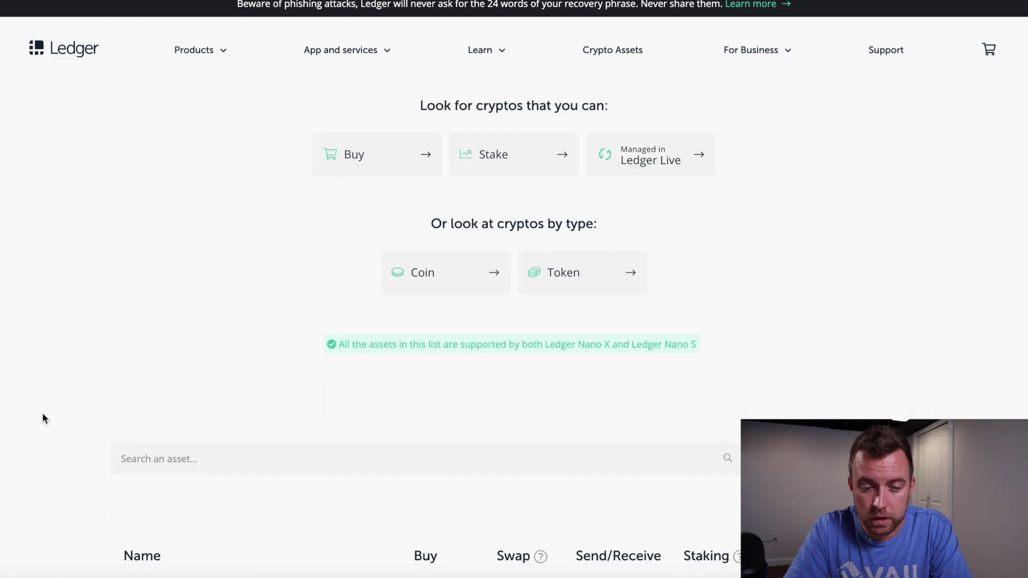
{"action": "scroll", "coordinate": [42, 418], "scroll_direction": "down", "scroll_amount": 2}
{"action": "left_click", "coordinate": [173, 274]}
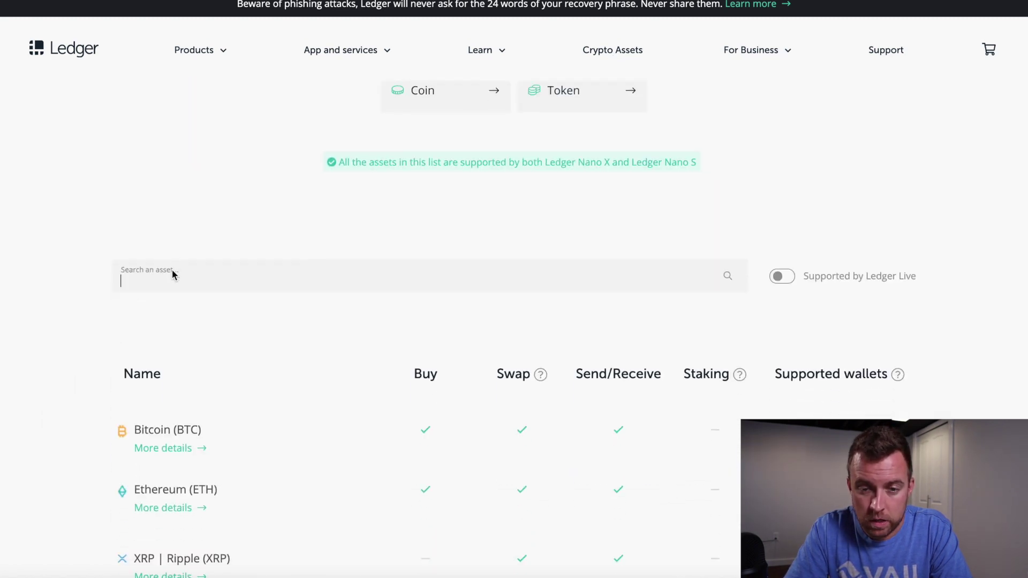
{"action": "type", "text": "ada"}
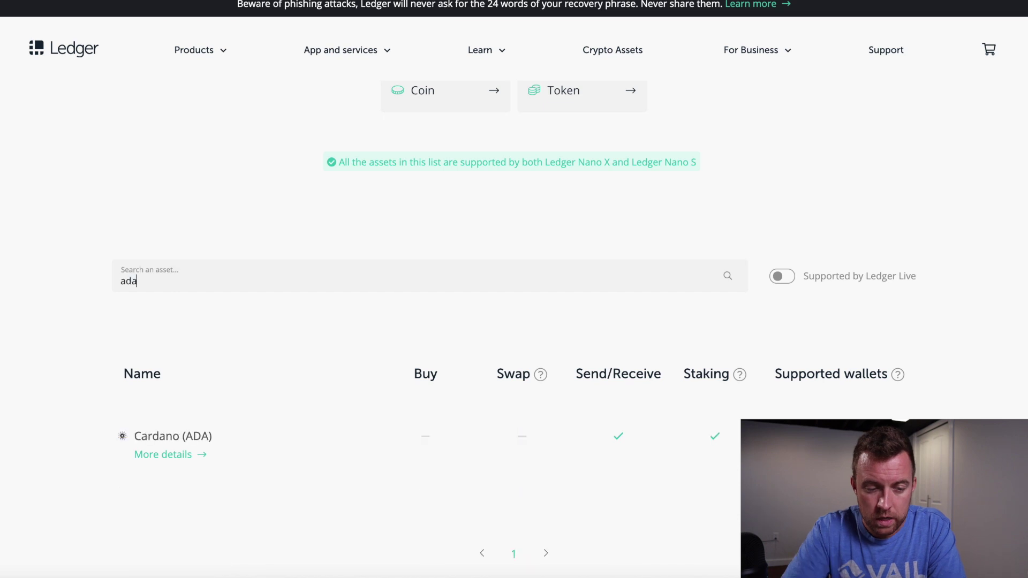
{"action": "scroll", "coordinate": [316, 428], "scroll_direction": "down", "scroll_amount": 3}
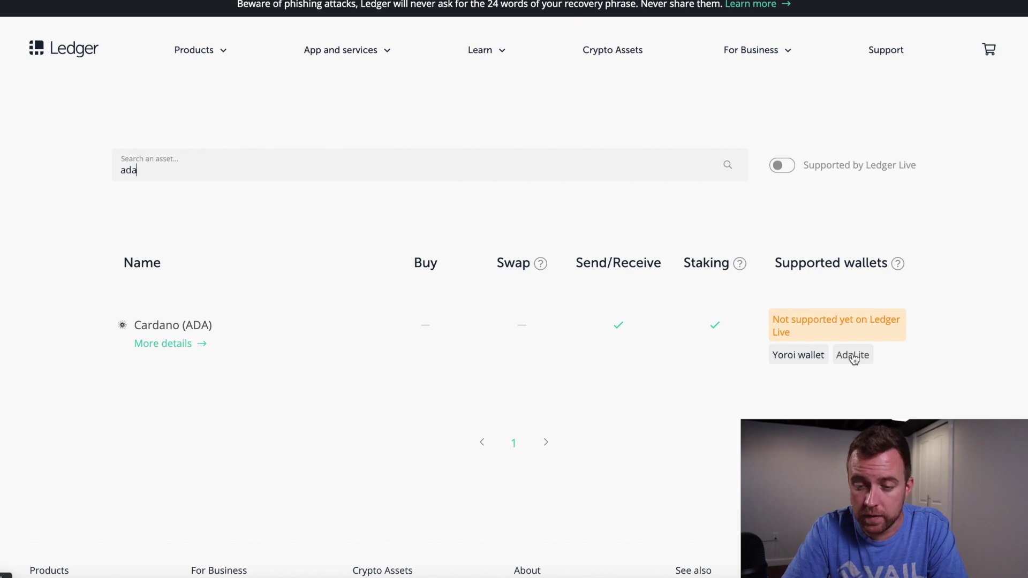
- Open AdaLite from Cardano's supported wallets and select Hardware Wallet access
{"action": "left_click", "coordinate": [853, 356]}
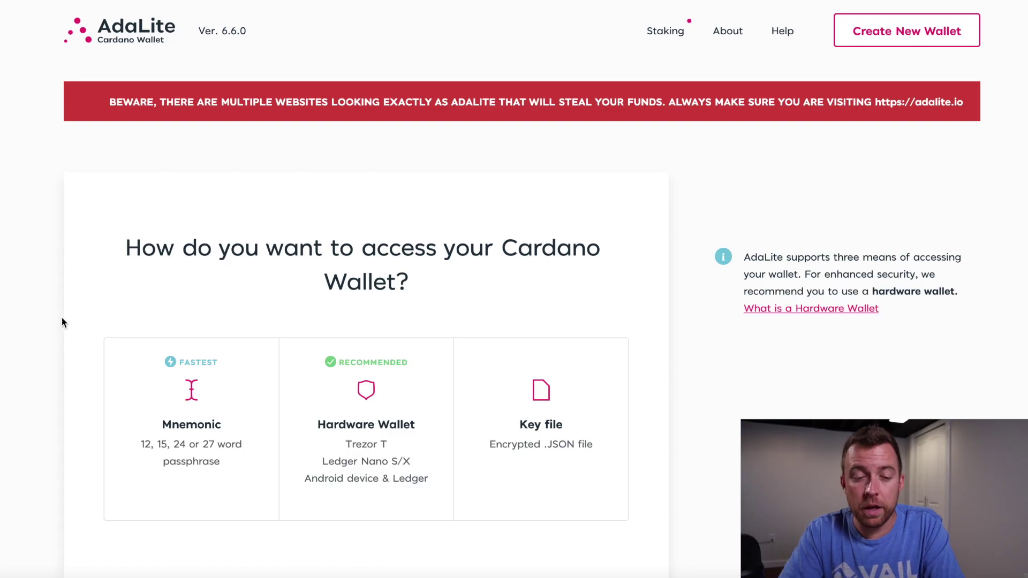
{"action": "scroll", "coordinate": [63, 321], "scroll_direction": "down", "scroll_amount": 2}
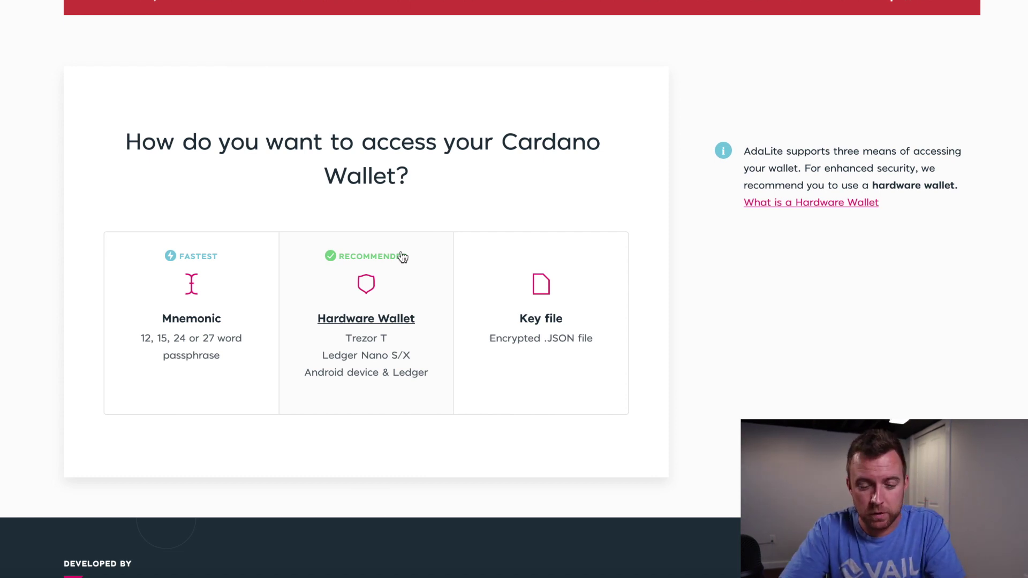
{"action": "left_click", "coordinate": [364, 297]}
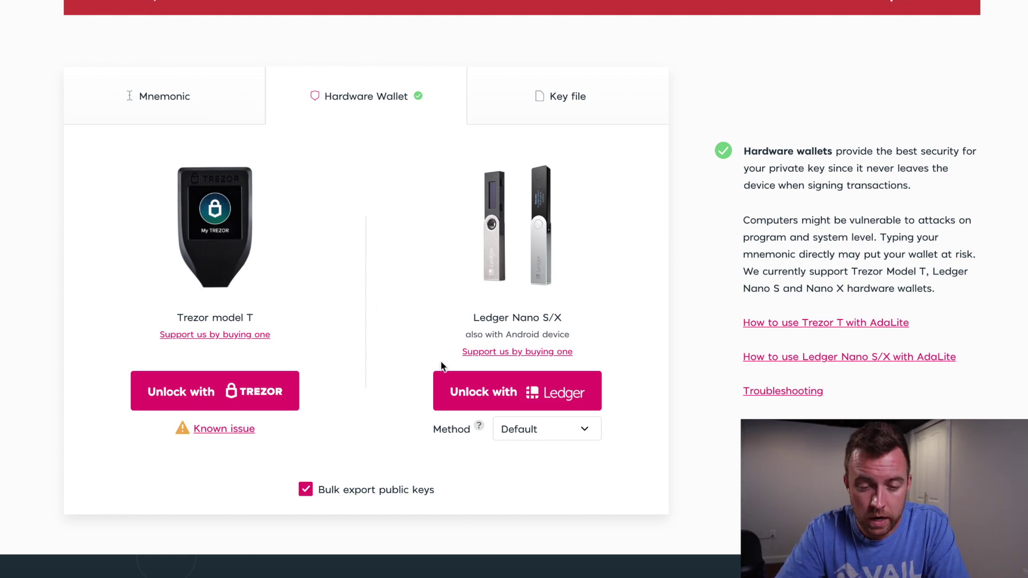
- Unlock with Ledger using the Nano S, which fails with DeviceStatusError 0x6e01
{"action": "left_click", "coordinate": [458, 379]}
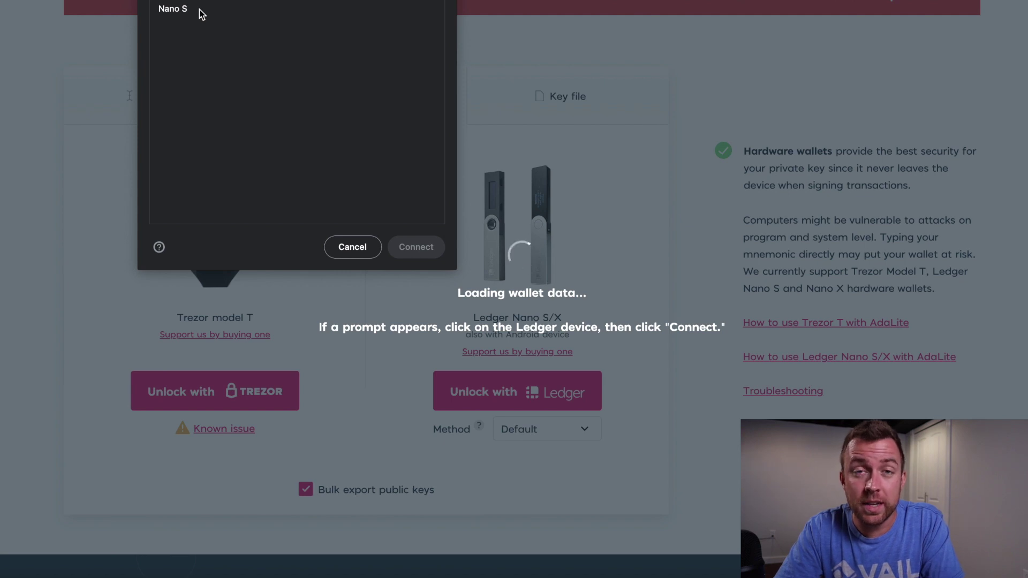
{"action": "left_click", "coordinate": [199, 9]}
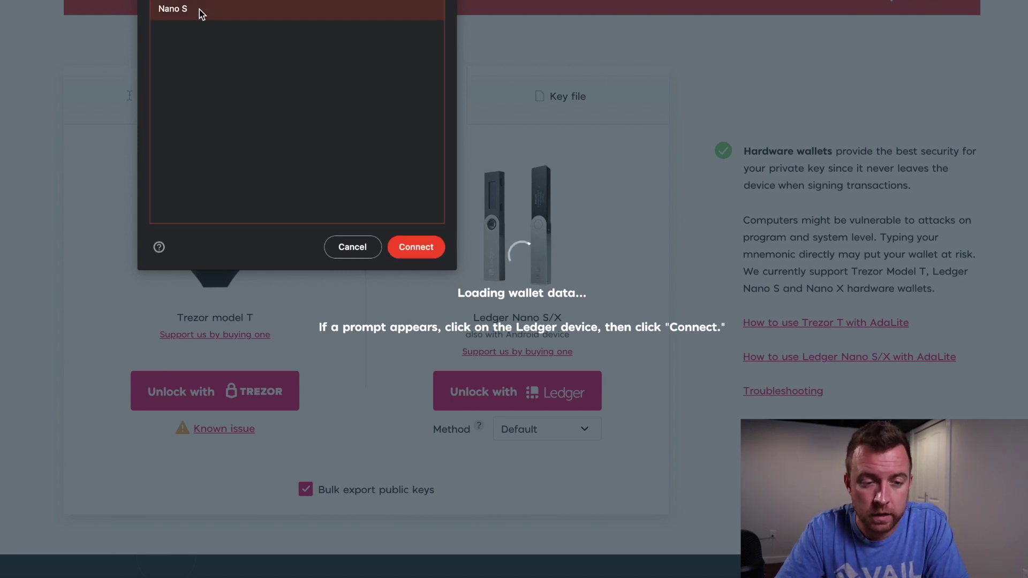
{"action": "left_click", "coordinate": [407, 245]}
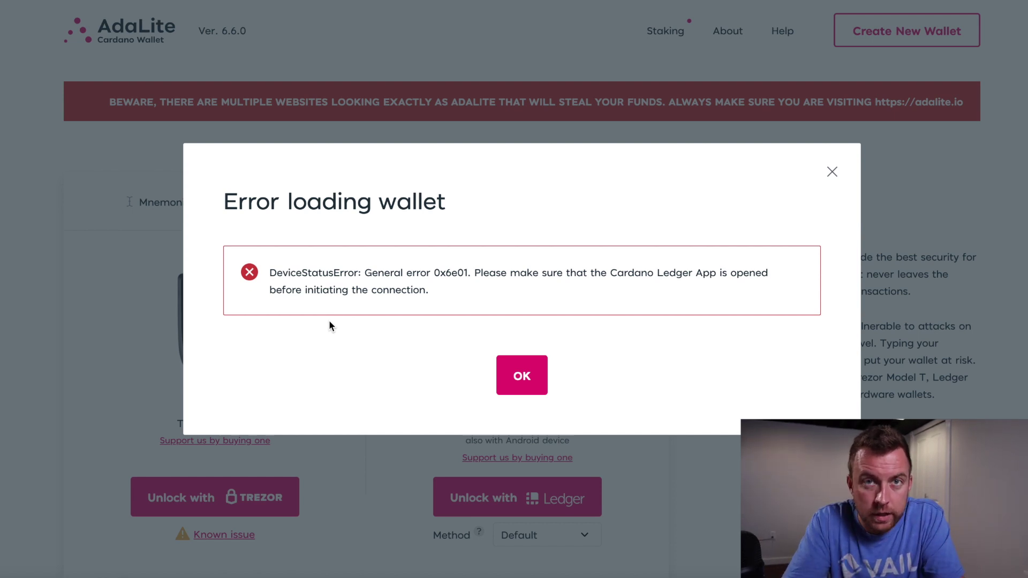
- Restart from AdaLite's start page, retry the Ledger unlock via Hardware Wallet, and dismiss the repeated error
{"action": "left_click", "coordinate": [528, 386]}
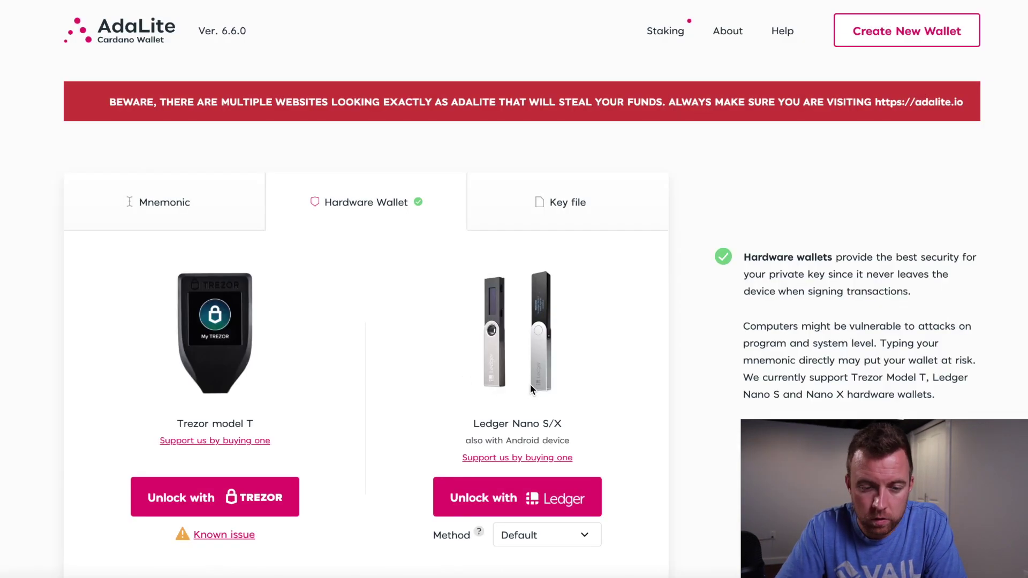
{"action": "scroll", "coordinate": [408, 364], "scroll_direction": "down", "scroll_amount": 1}
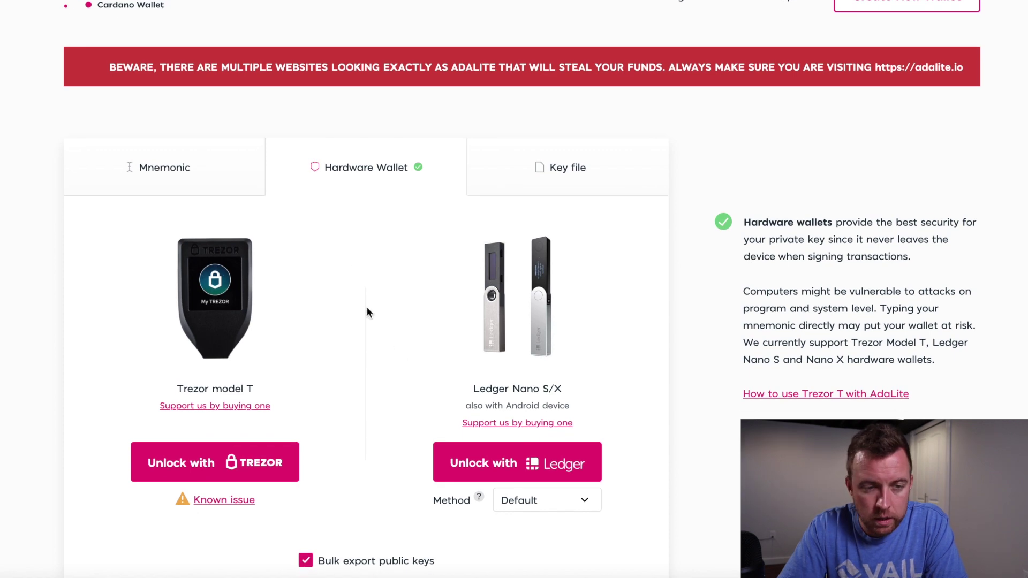
{"action": "scroll", "coordinate": [125, 20], "scroll_direction": "up", "scroll_amount": 1}
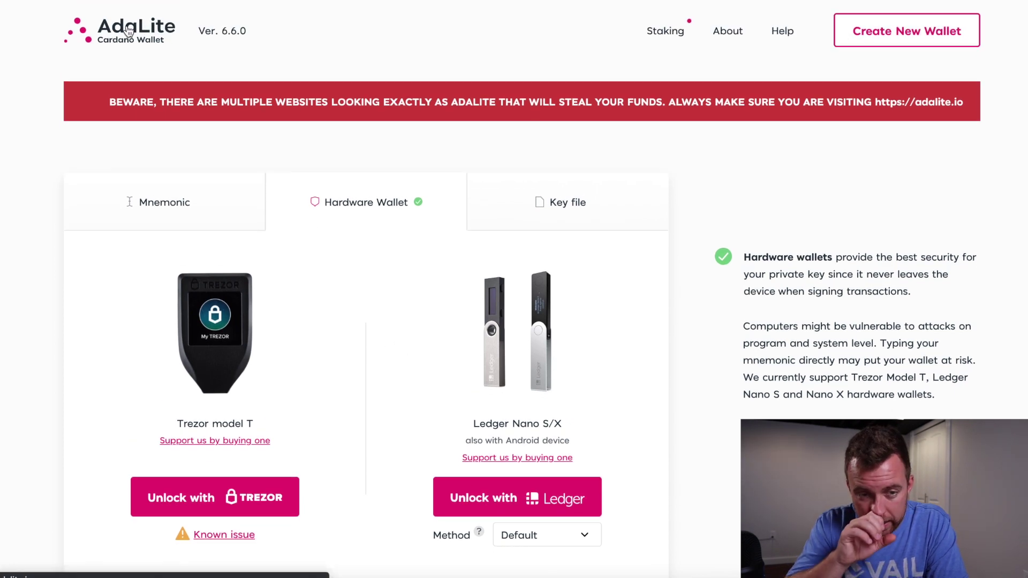
{"action": "left_click", "coordinate": [128, 31]}
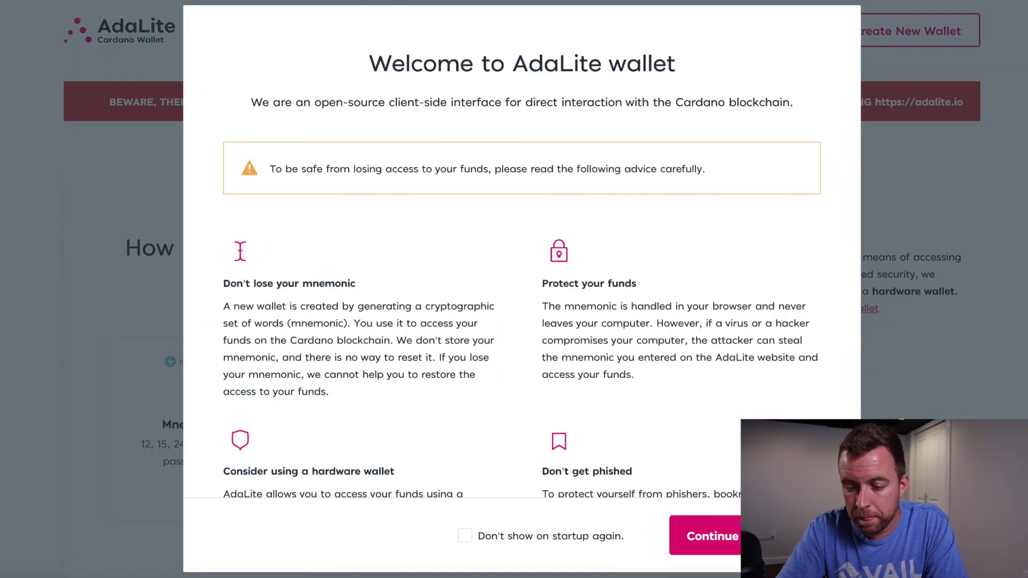
{"action": "left_click", "coordinate": [736, 530]}
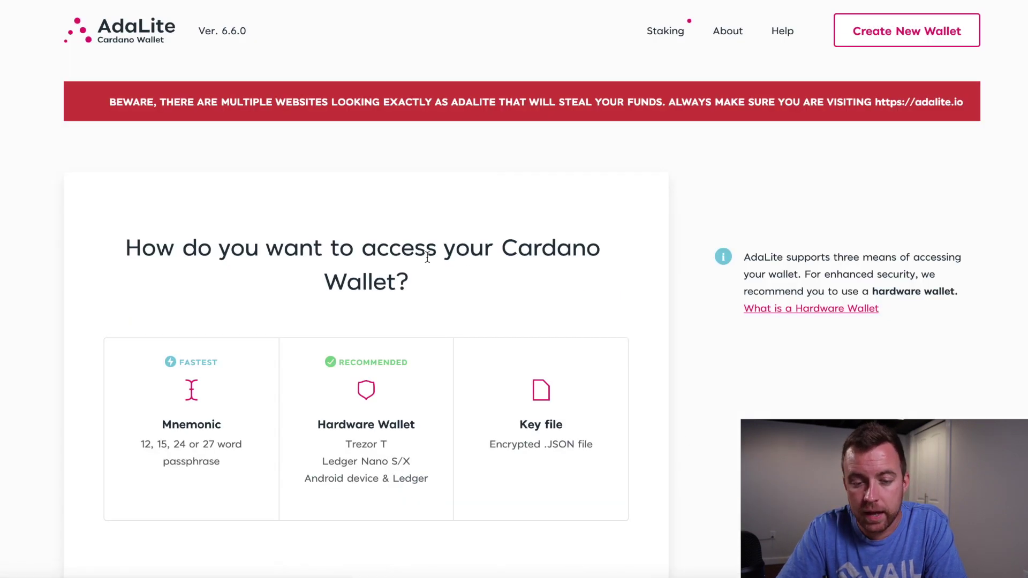
{"action": "scroll", "coordinate": [378, 330], "scroll_direction": "down", "scroll_amount": 1}
{"action": "left_click", "coordinate": [377, 330]}
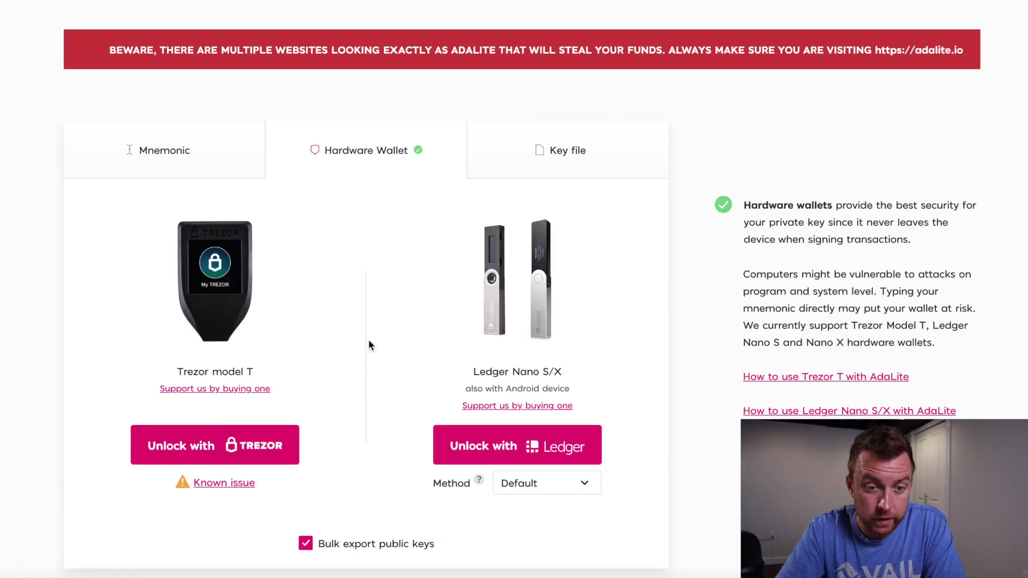
{"action": "left_click", "coordinate": [450, 444]}
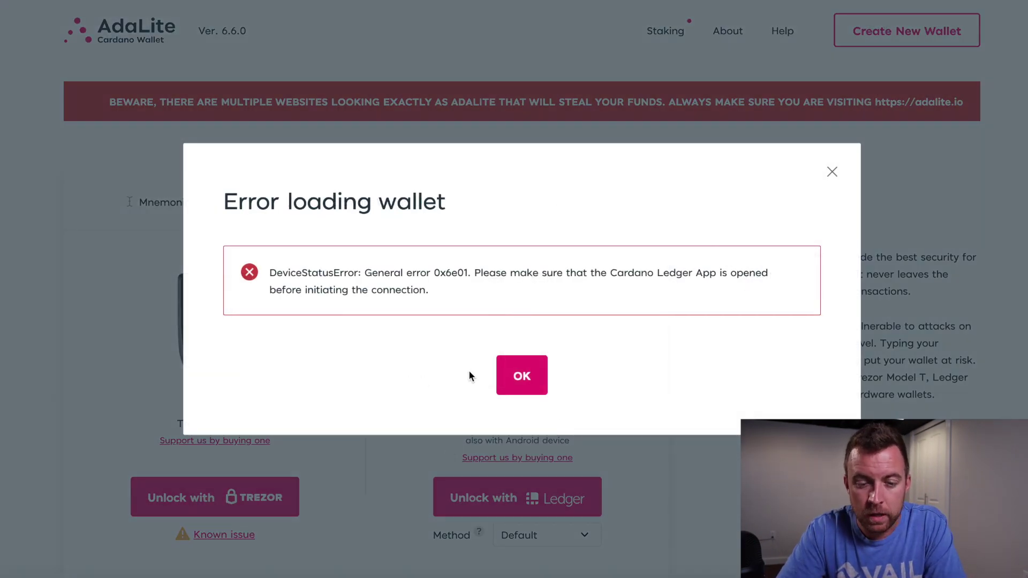
{"action": "left_click", "coordinate": [519, 370]}
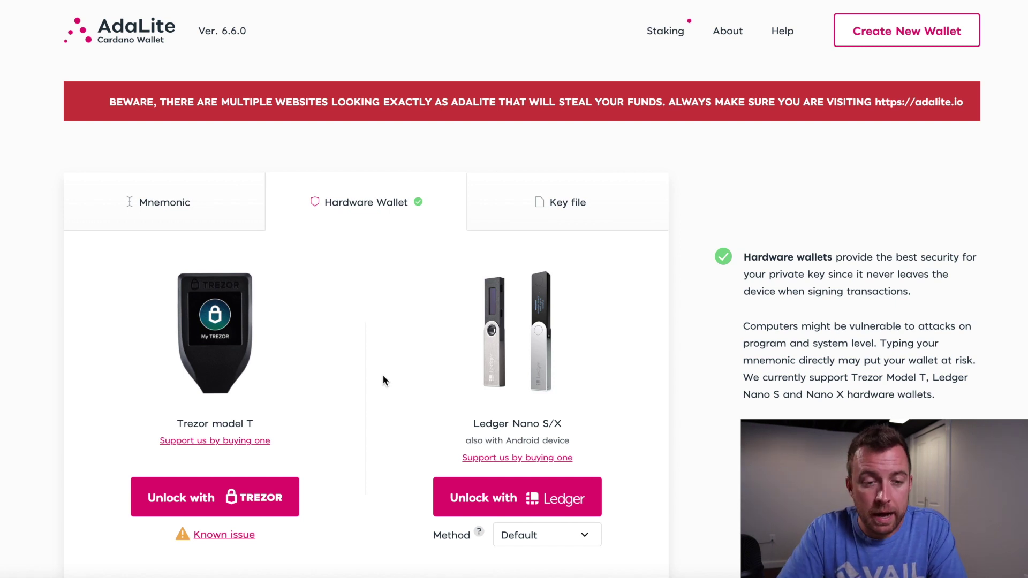
- Revoke AdaLite's saved Nano S device permission in the site-info popup
{"action": "scroll", "coordinate": [382, 375], "scroll_direction": "down", "scroll_amount": 1}
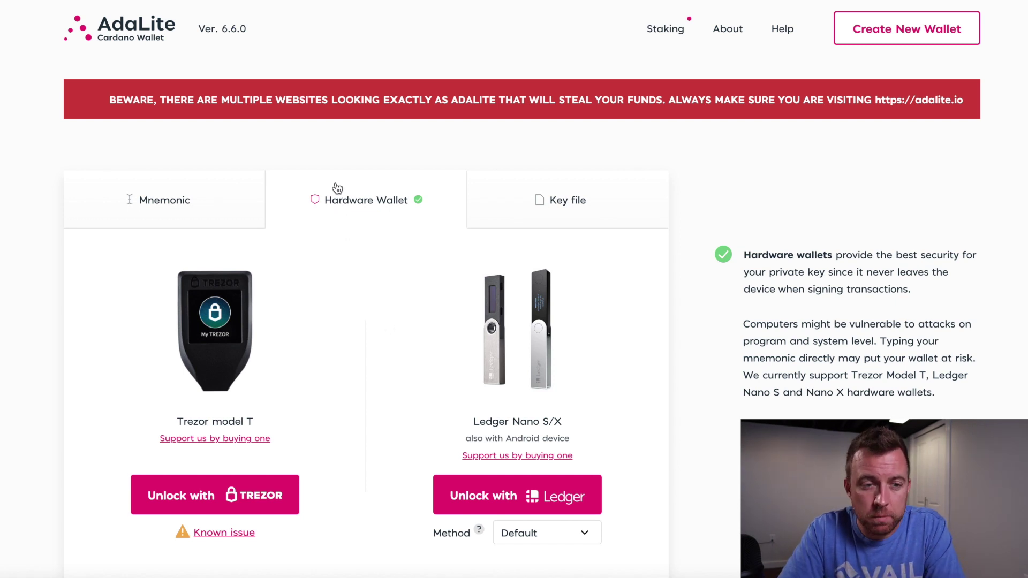
{"action": "left_click", "coordinate": [153, 1]}
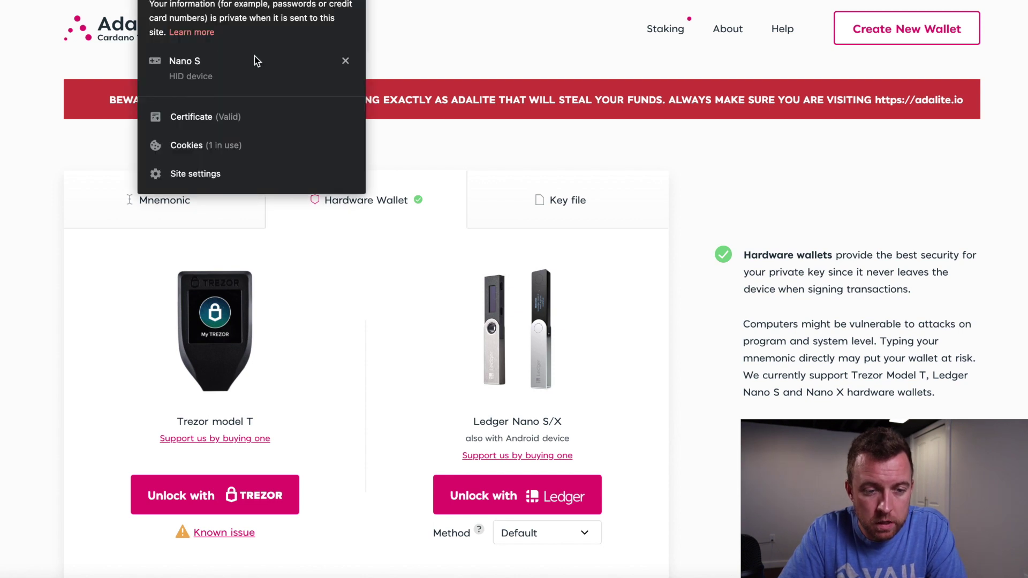
{"action": "left_click", "coordinate": [346, 63]}
{"action": "left_click", "coordinate": [23, 156]}
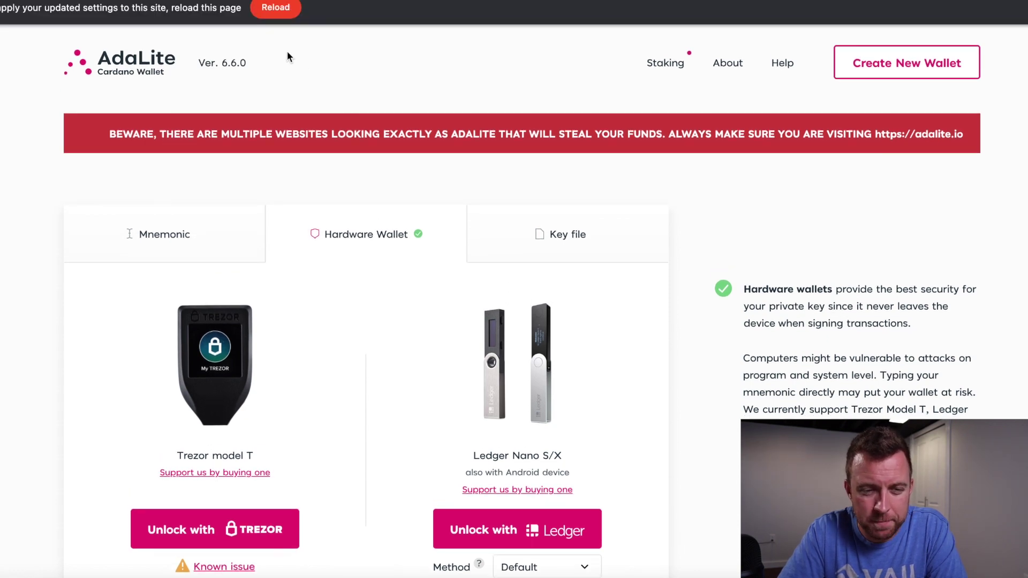
- Reload AdaLite, dismiss the welcome message, and choose Hardware Wallet access
{"action": "left_click", "coordinate": [280, 7]}
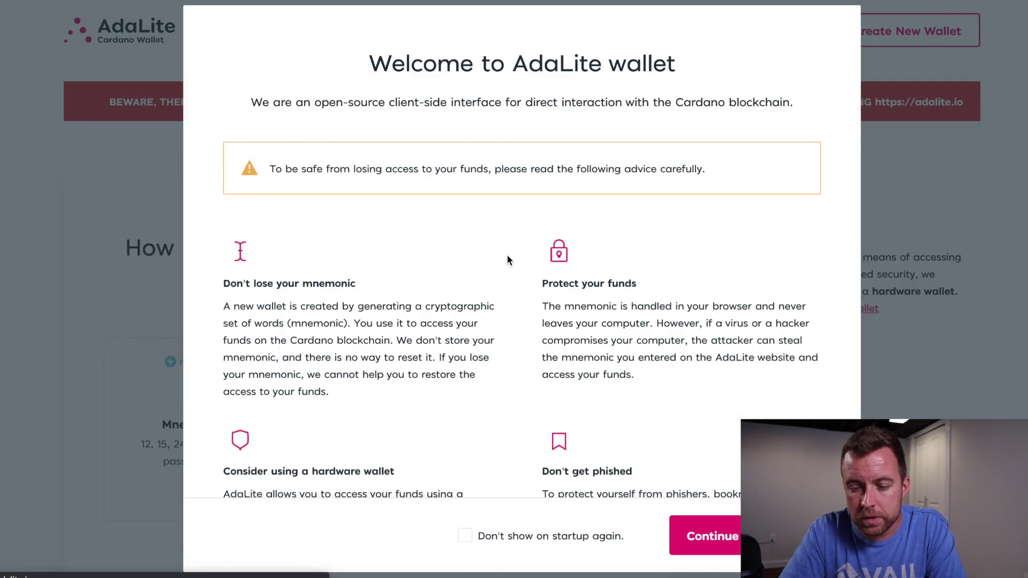
{"action": "left_click", "coordinate": [699, 537]}
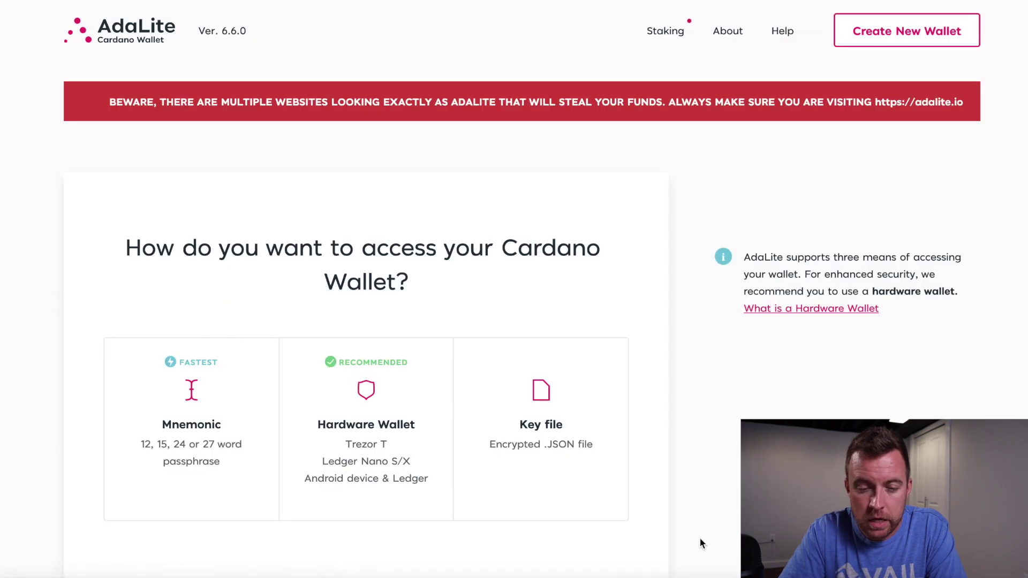
{"action": "scroll", "coordinate": [494, 300], "scroll_direction": "down", "scroll_amount": 1}
{"action": "scroll", "coordinate": [493, 302], "scroll_direction": "down", "scroll_amount": 2}
{"action": "left_click", "coordinate": [371, 340]}
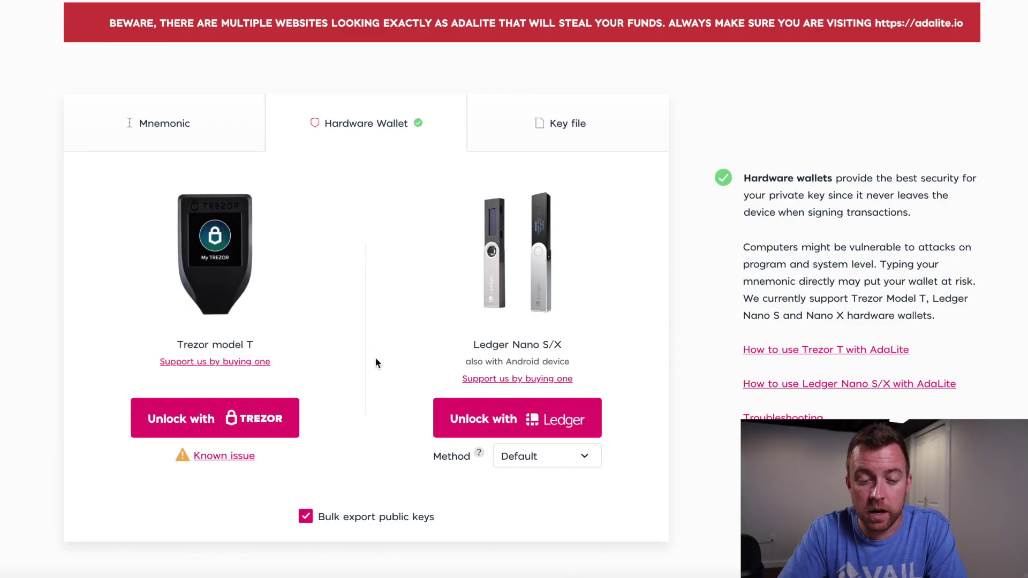
- Unlock the AdaLite wallet with the Ledger, choosing and connecting the Nano S device
{"action": "left_click", "coordinate": [451, 418]}
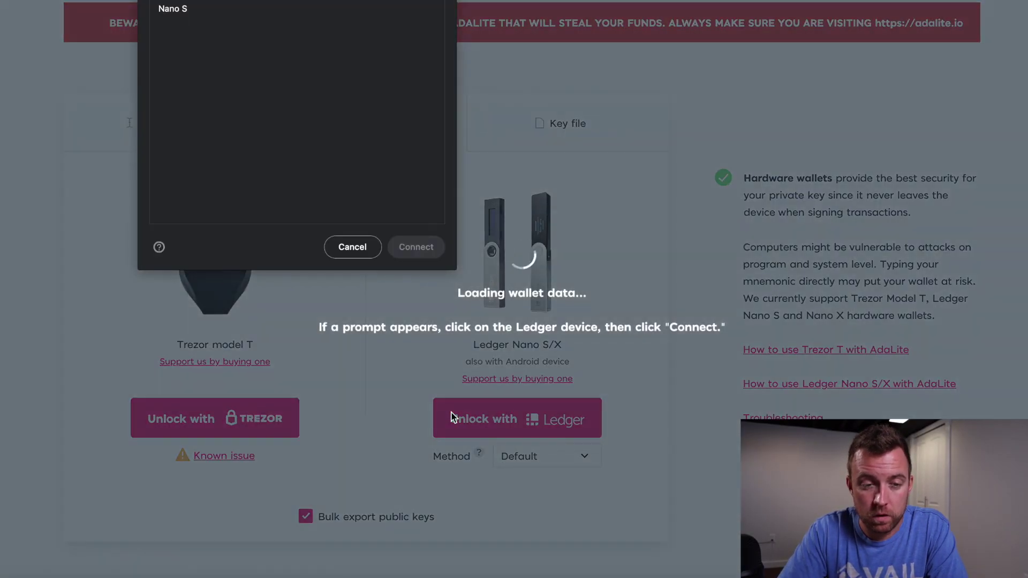
{"action": "left_click", "coordinate": [199, 12]}
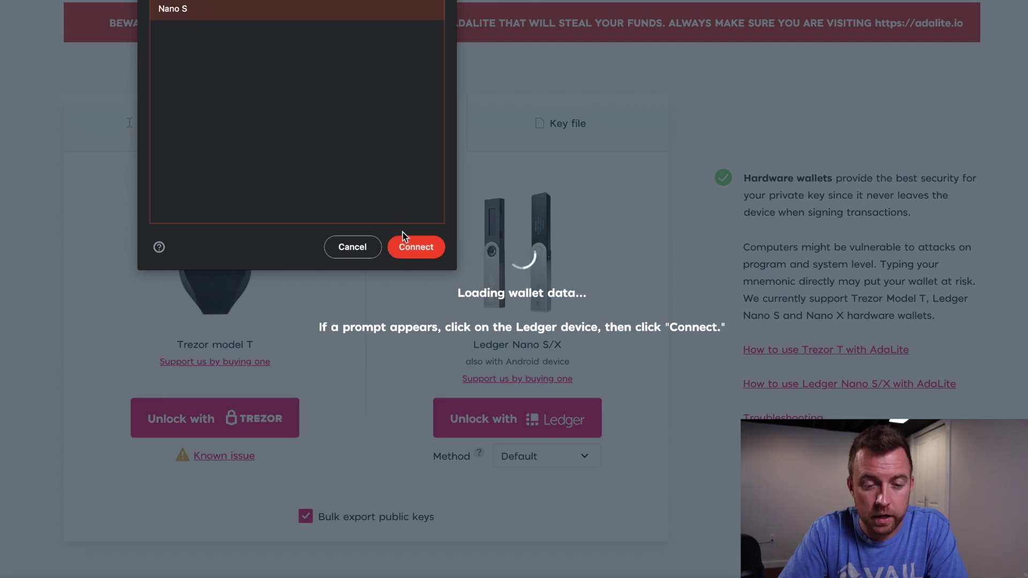
{"action": "left_click", "coordinate": [405, 251]}
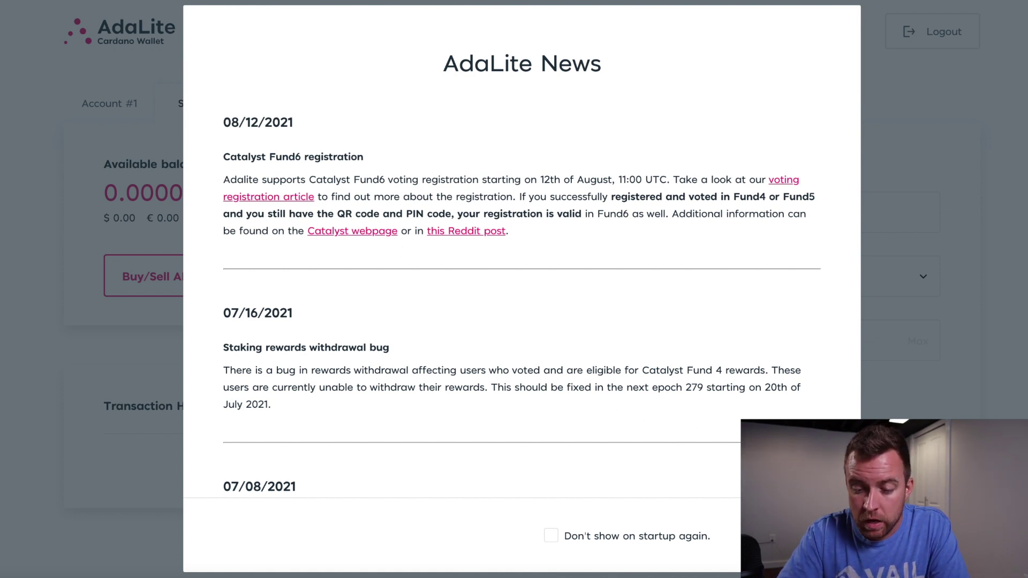
- Close the AdaLite News and place the cursor in the Send tab's empty Receiving address field
{"action": "left_click", "coordinate": [798, 536]}
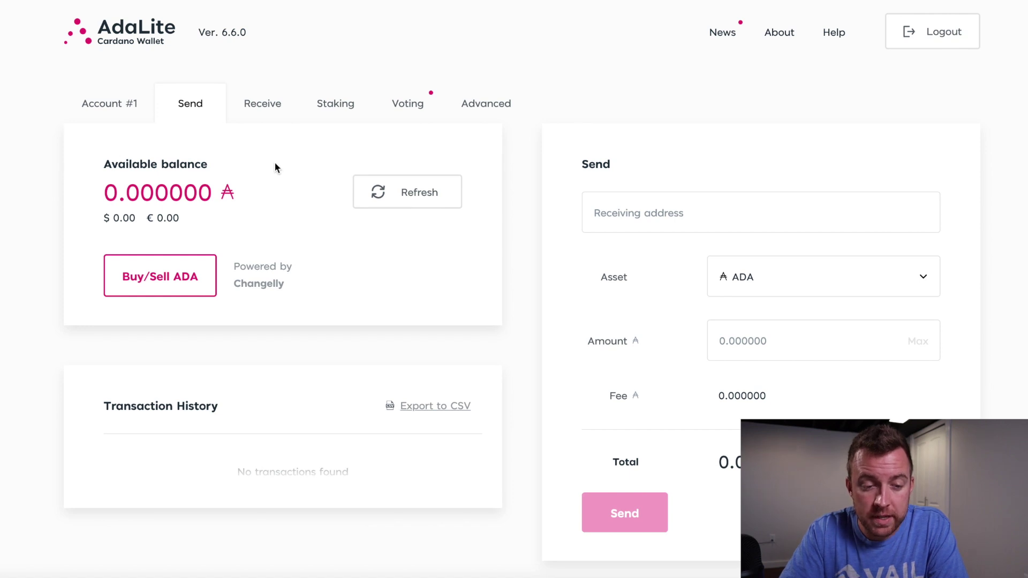
{"action": "left_click", "coordinate": [615, 216]}
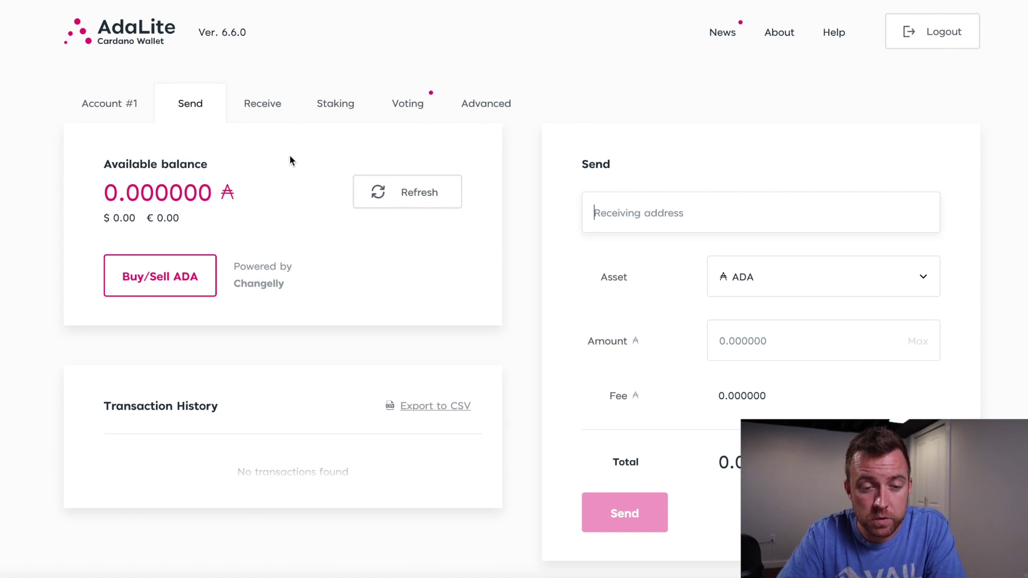
- Switch to the Receive tab to list My Addresses with the first address's QR code
{"action": "left_click", "coordinate": [262, 114]}
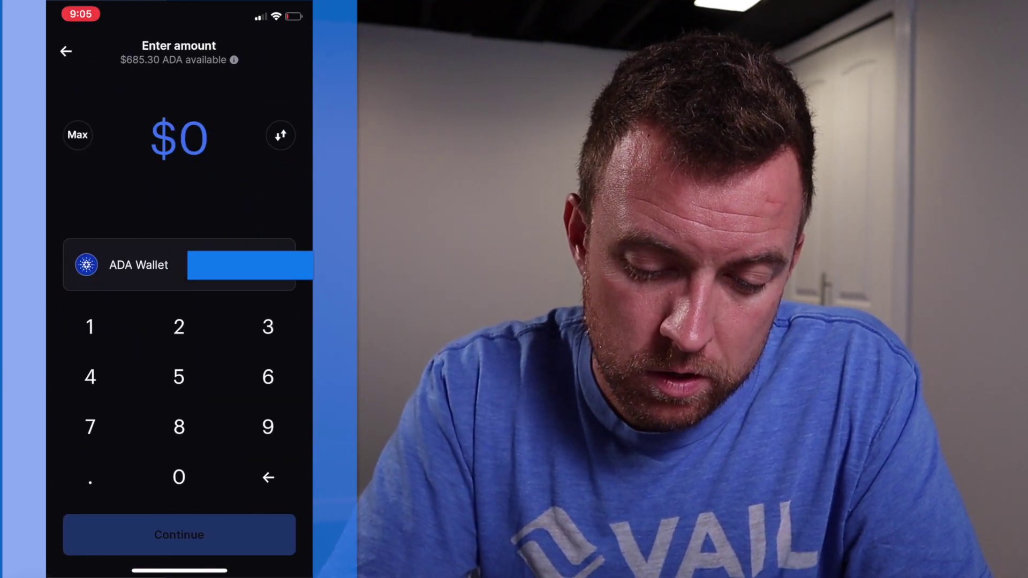
- In Coinbase, enter $2.25 as the ADA amount, continue, and decline sharing contacts
{"action": "left_click", "coordinate": [179, 326]}
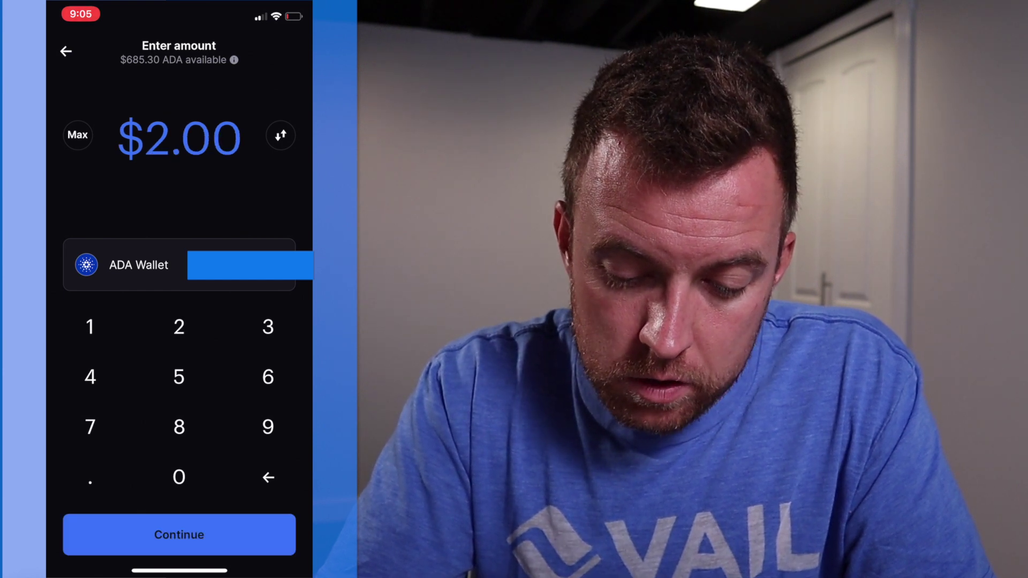
{"action": "left_click", "coordinate": [179, 326]}
{"action": "left_click", "coordinate": [179, 376]}
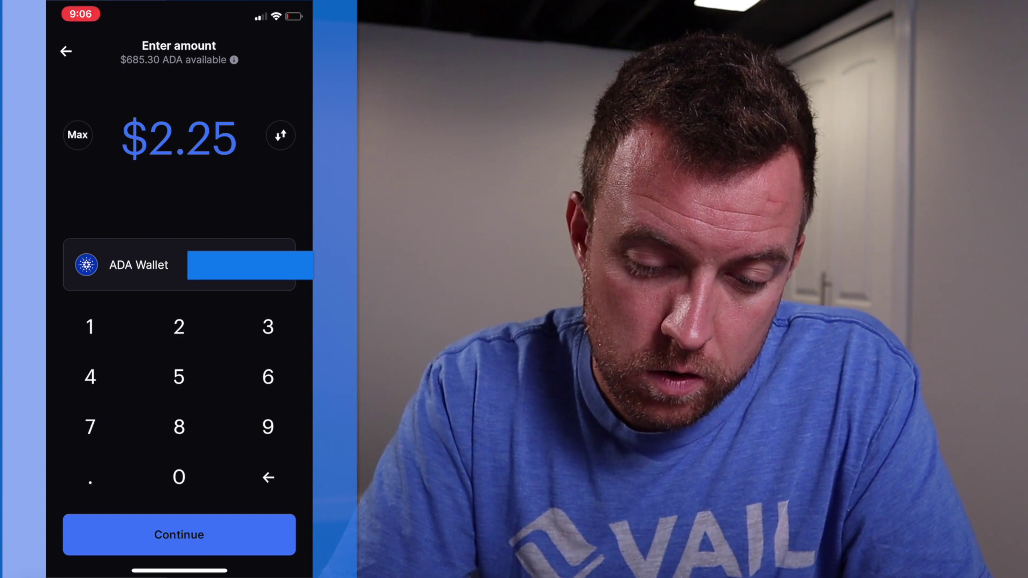
{"action": "left_click", "coordinate": [179, 534]}
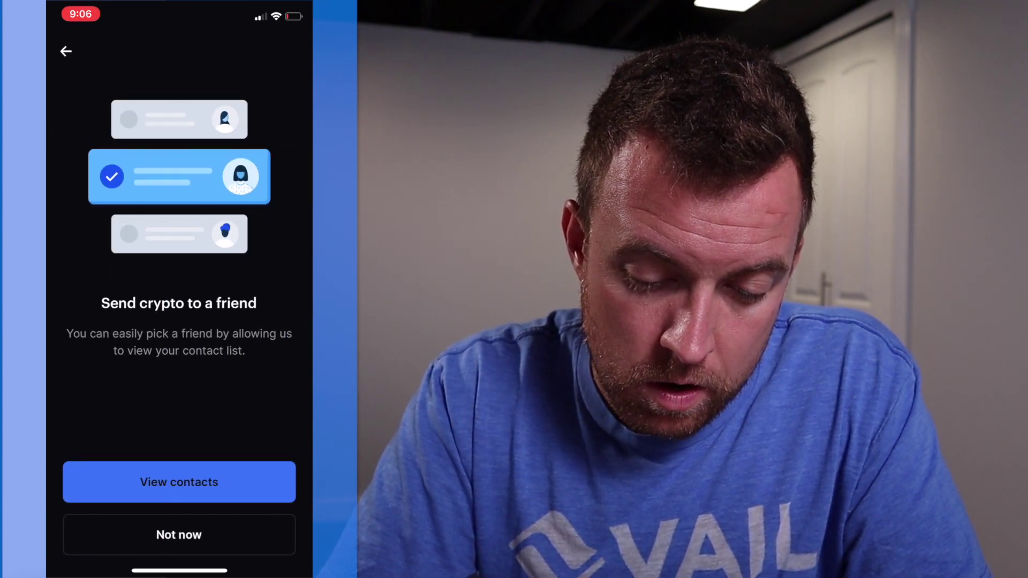
{"action": "left_click", "coordinate": [179, 534]}
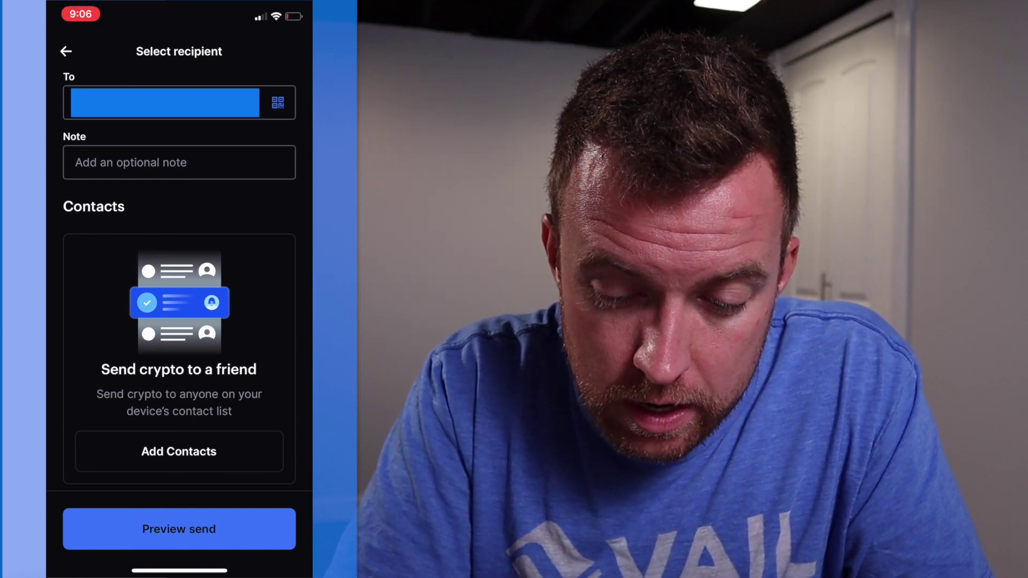
- Preview and send the 1.053864 ADA, enter the SMS verification code, and close the confirmation
{"action": "left_click", "coordinate": [165, 102]}
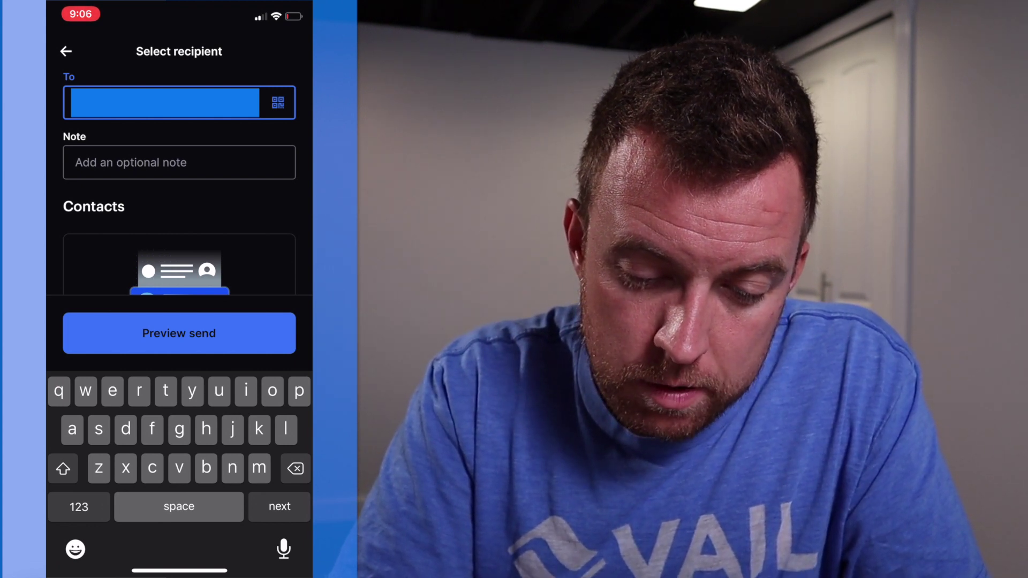
{"action": "left_click", "coordinate": [179, 333]}
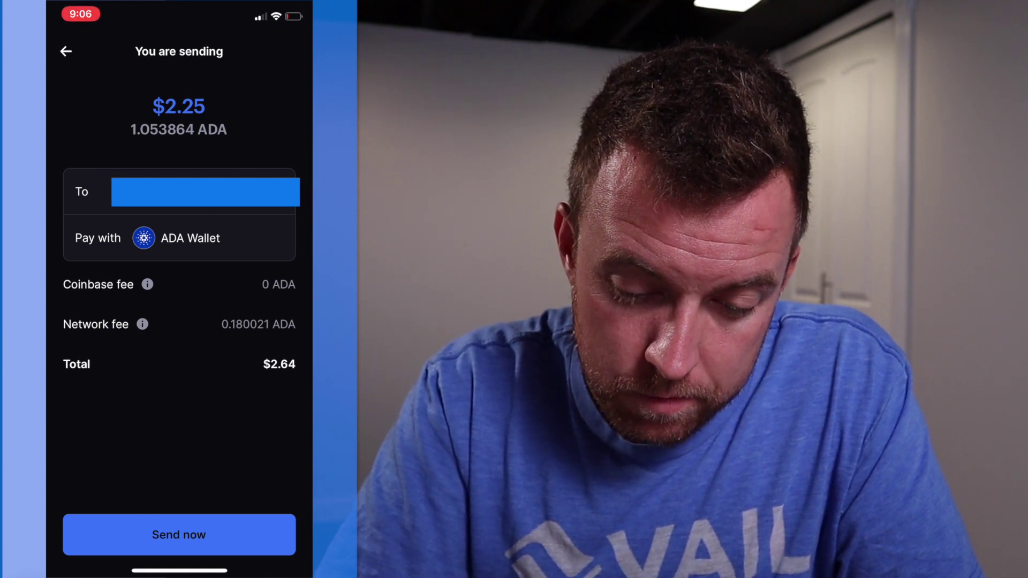
{"action": "left_click", "coordinate": [179, 534]}
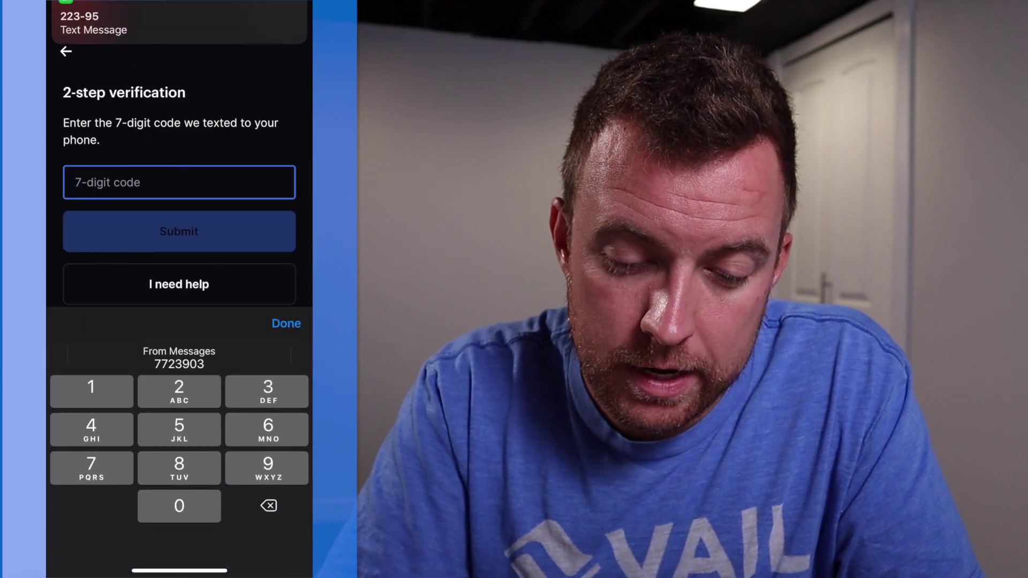
{"action": "left_click", "coordinate": [179, 357]}
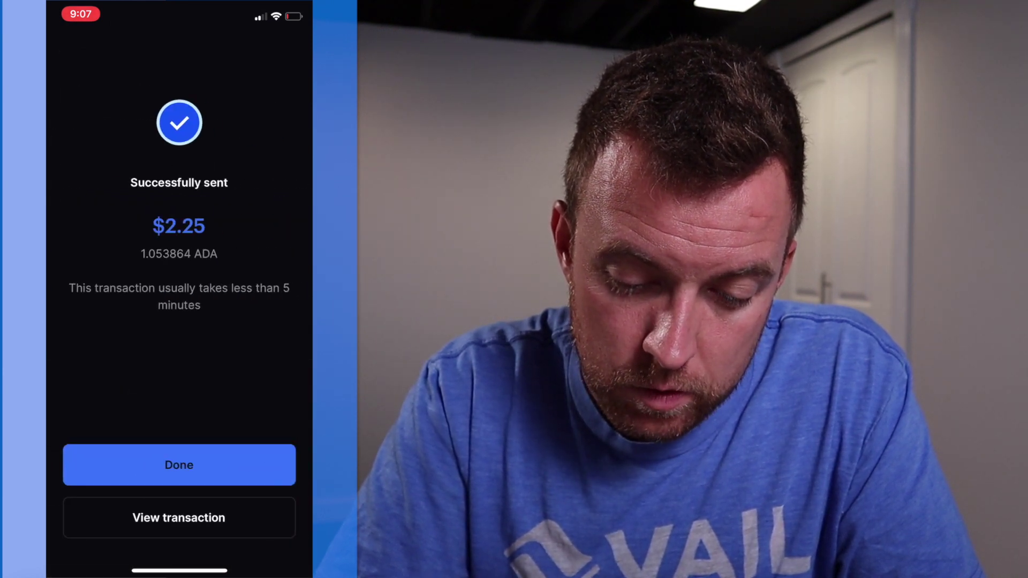
{"action": "left_click", "coordinate": [179, 464]}
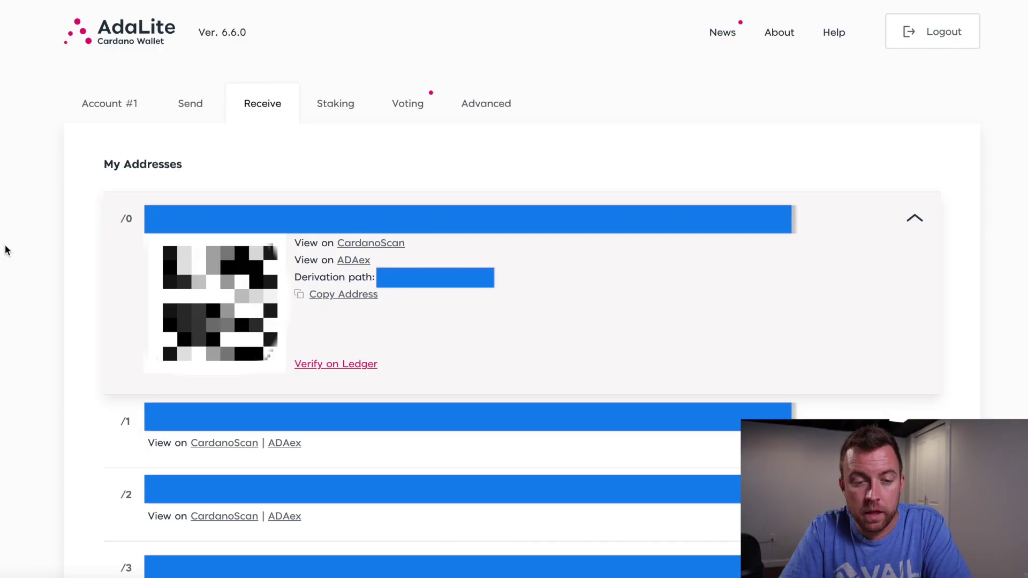
- Refresh the Account #1 overview so the available balance shows 1.053864 ADA
{"action": "left_click", "coordinate": [188, 103]}
{"action": "left_click", "coordinate": [114, 113]}
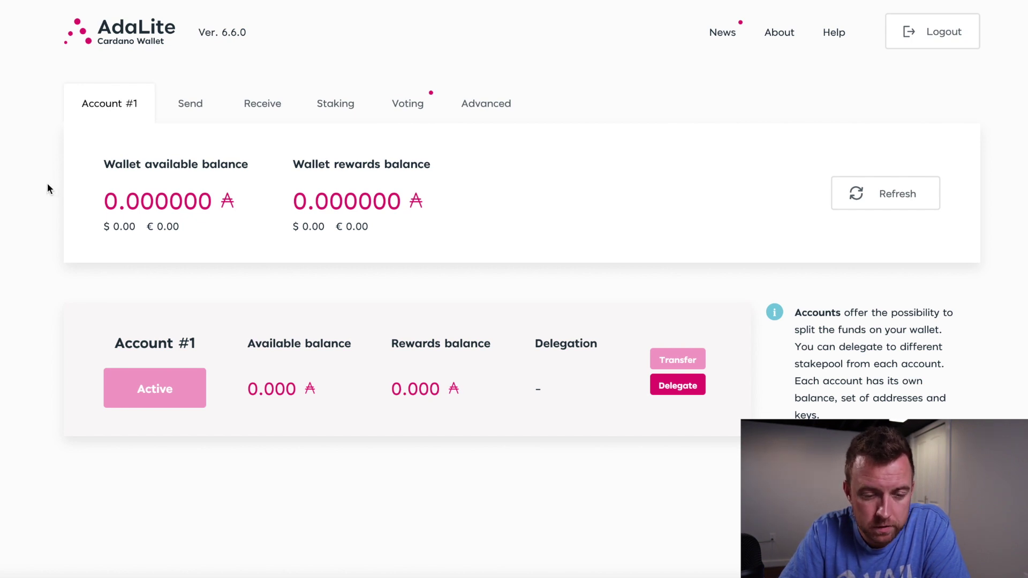
{"action": "left_click", "coordinate": [884, 193]}
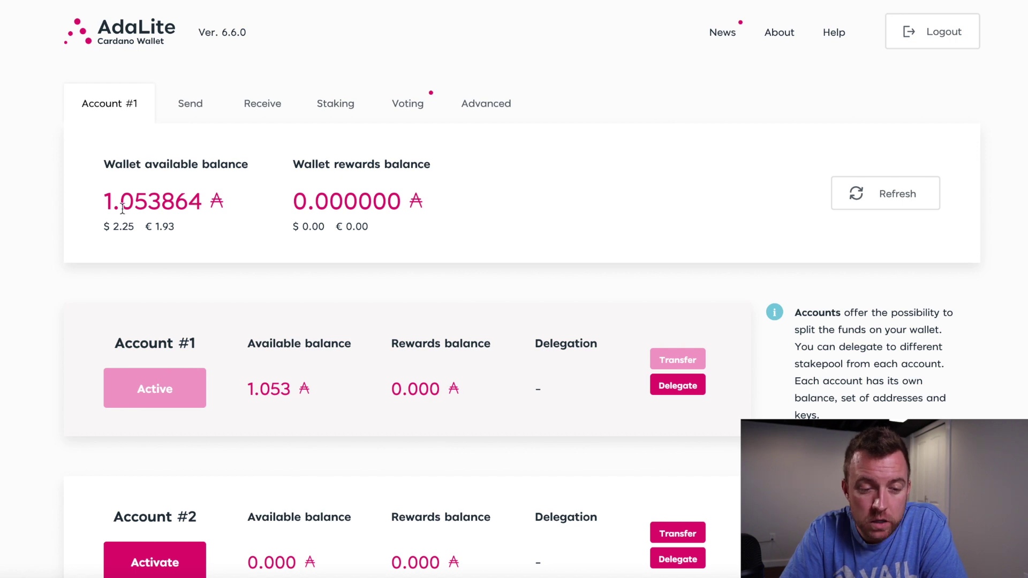
{"action": "scroll", "coordinate": [49, 276], "scroll_direction": "down", "scroll_amount": 2}
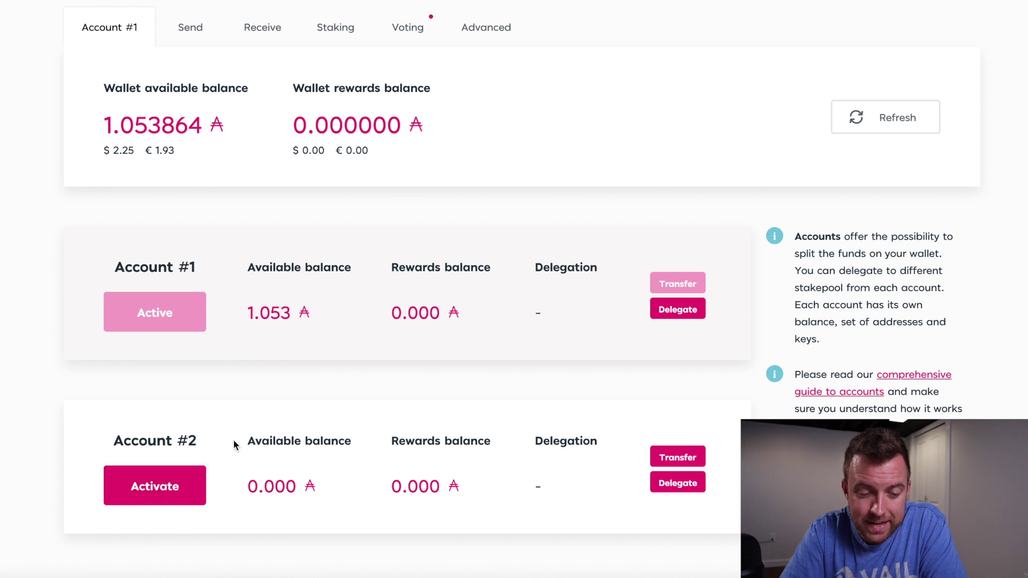
{"action": "scroll", "coordinate": [284, 406], "scroll_direction": "up", "scroll_amount": 2}
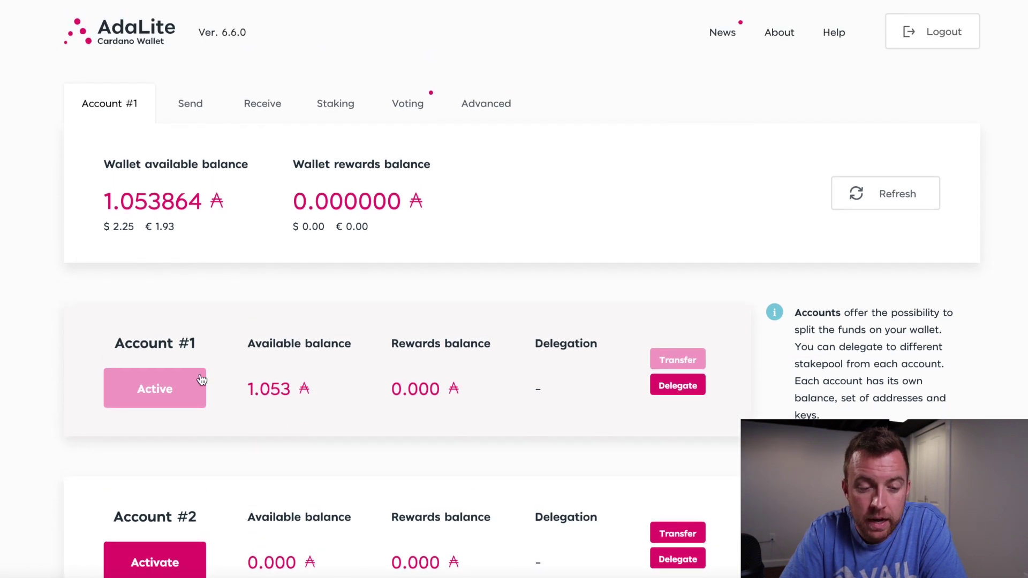